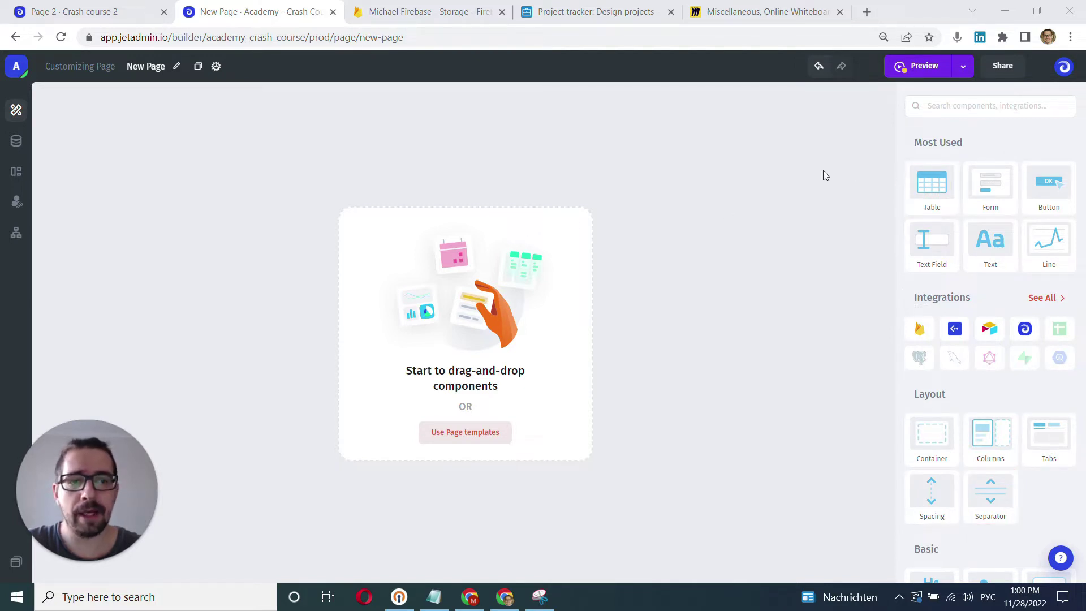
- Drop a Table onto the empty page, bound to the Demo Components user records
click(931, 186)
drag(930, 187, 483, 152)
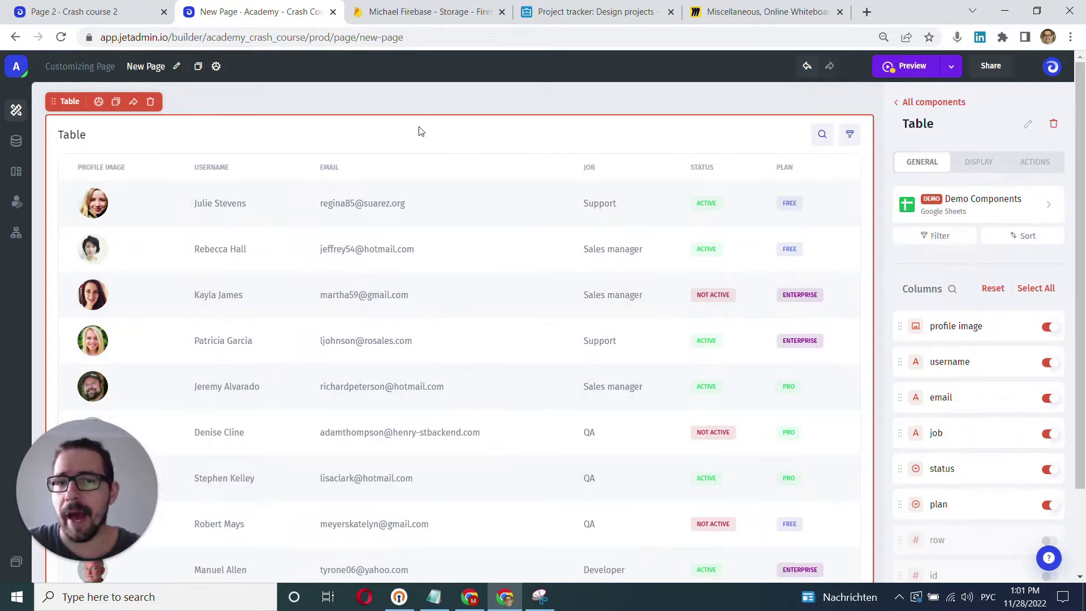
- Drop a Text Field from All components into a new column right of the table
click(899, 103)
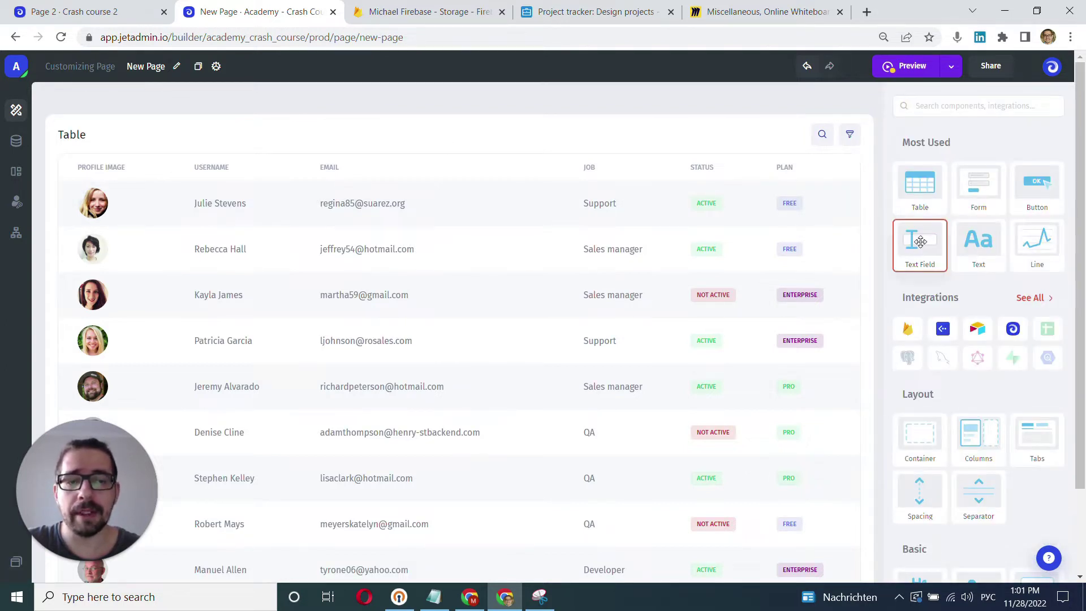
click(916, 241)
drag(916, 240, 832, 306)
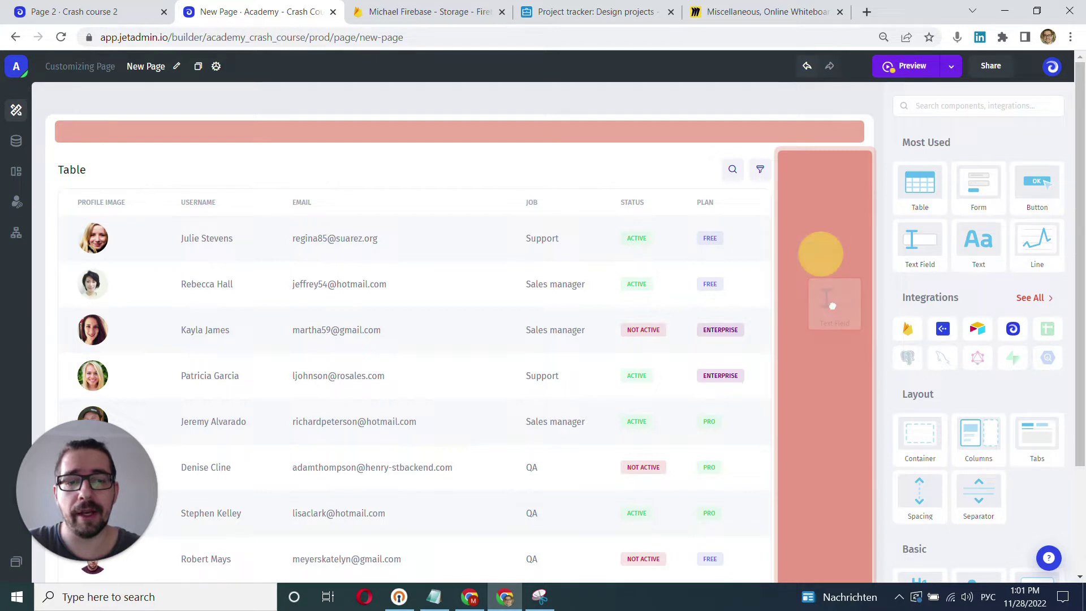
drag(832, 306, 820, 262)
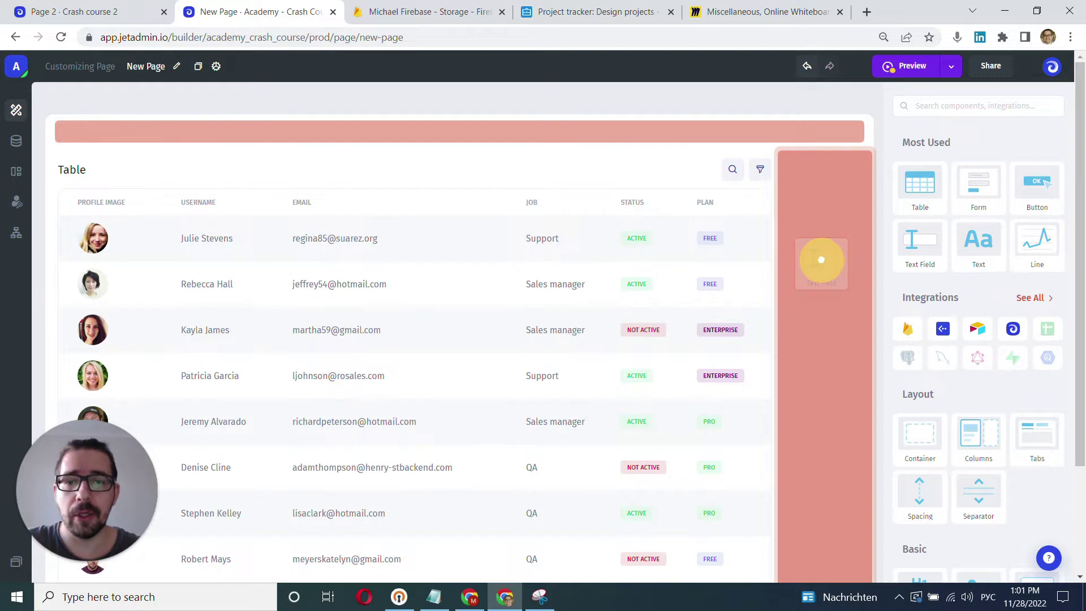
drag(819, 261, 838, 300)
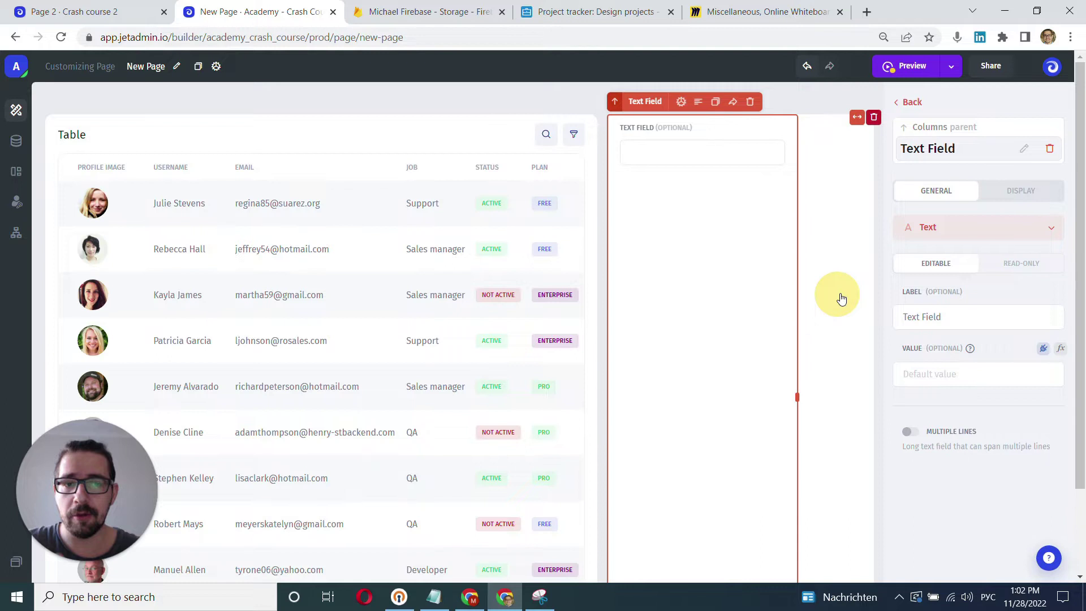
- Drop a Text element next to the Text Field and widen its column by dragging the divider
click(900, 104)
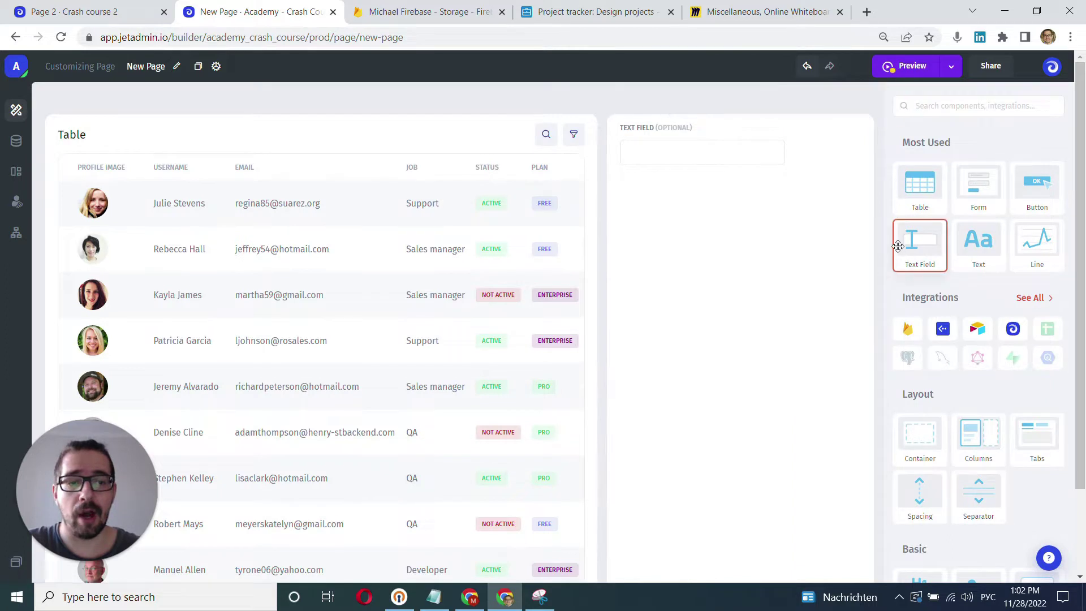
drag(977, 241, 781, 163)
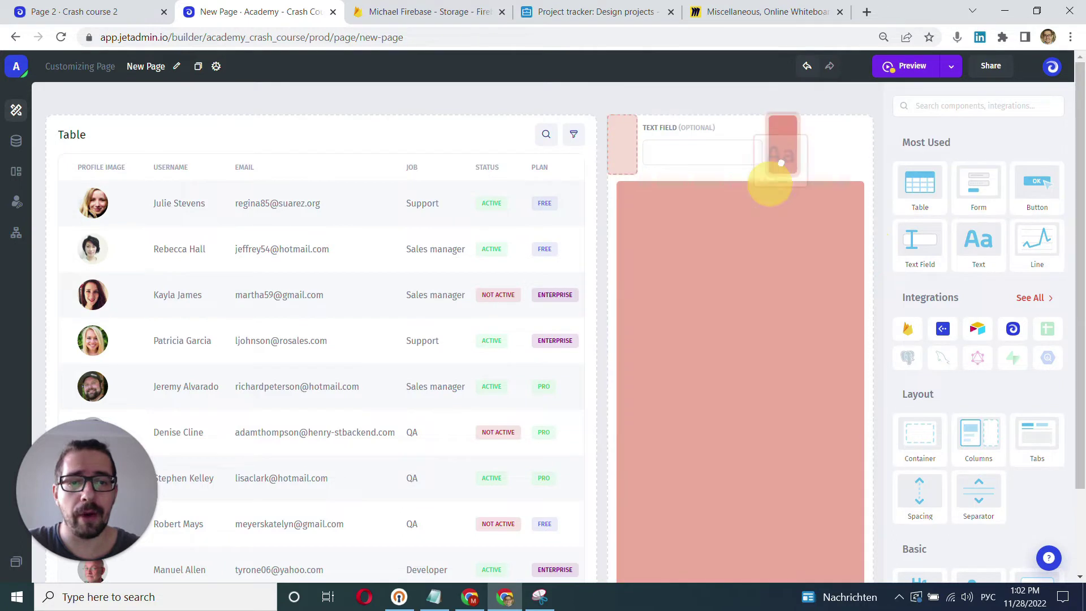
drag(781, 163, 780, 161)
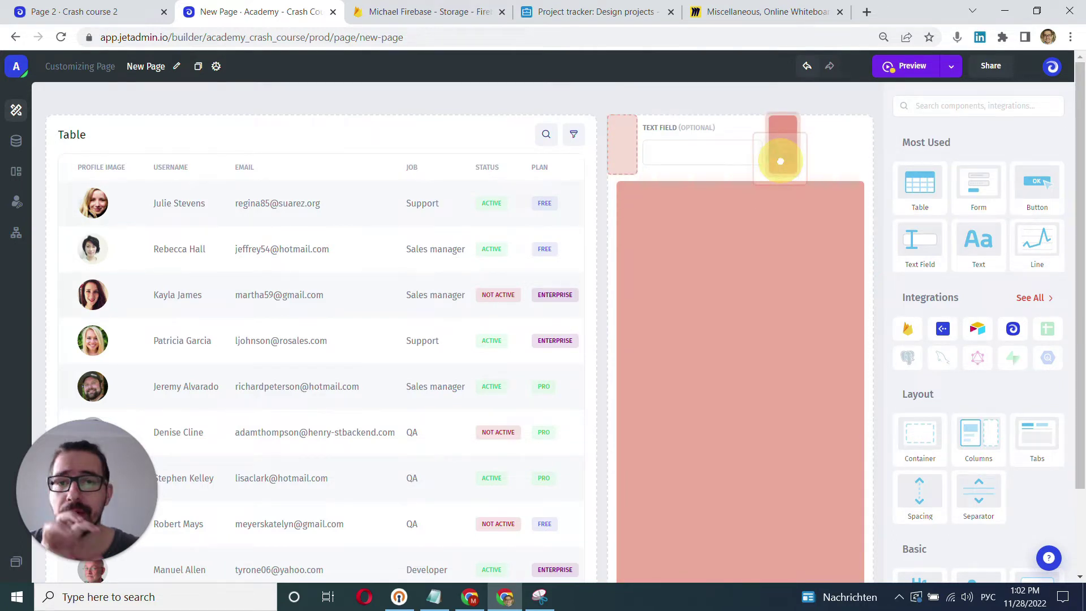
drag(780, 161, 796, 141)
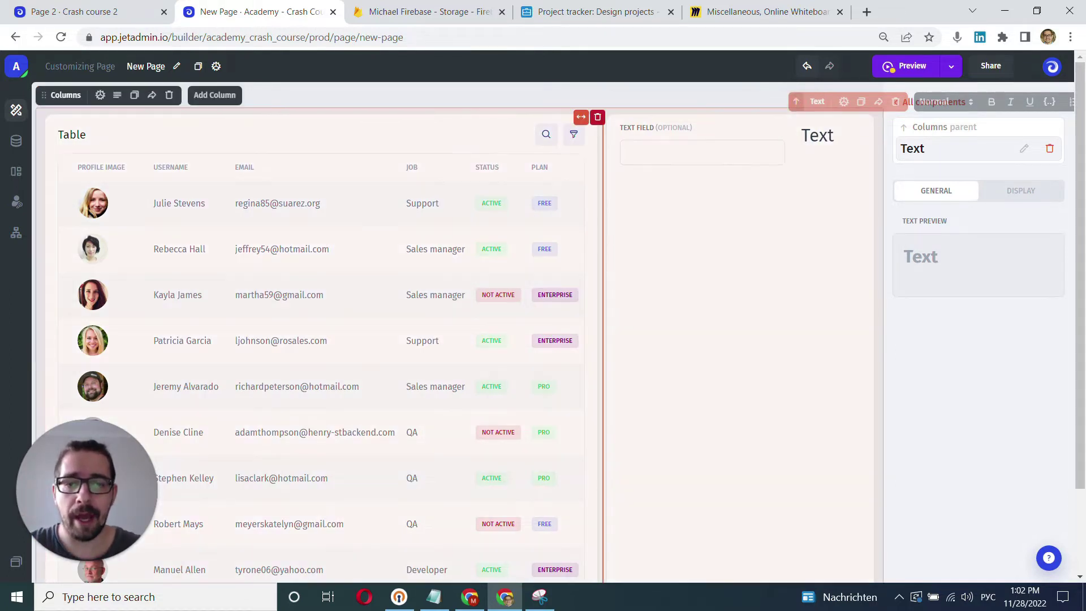
drag(592, 203, 529, 218)
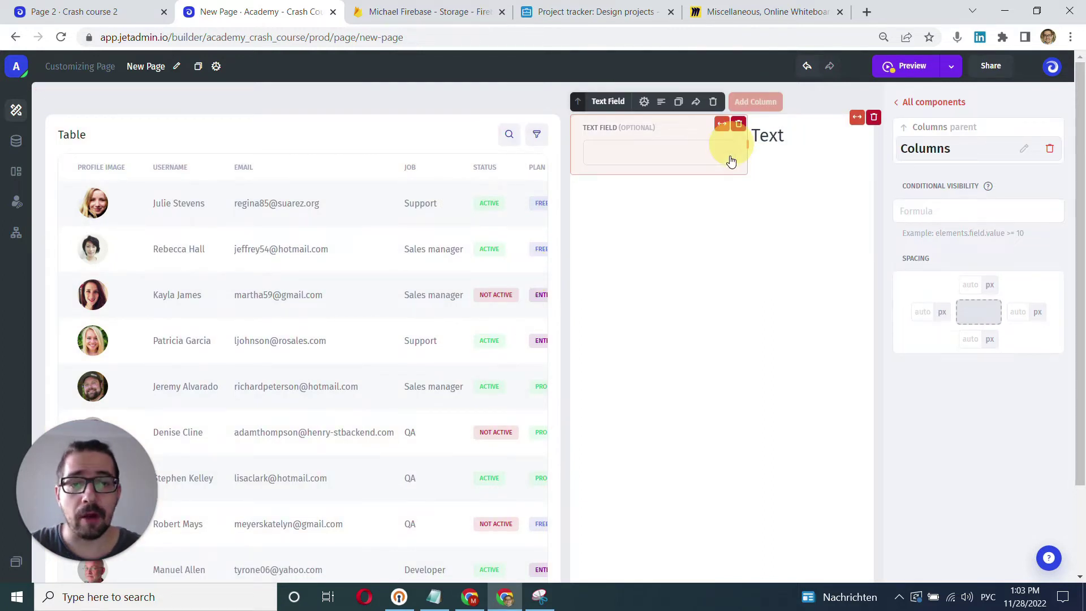
- Browse the full component list, then switch to the Miro 'Miscellaneous' whiteboard
click(905, 108)
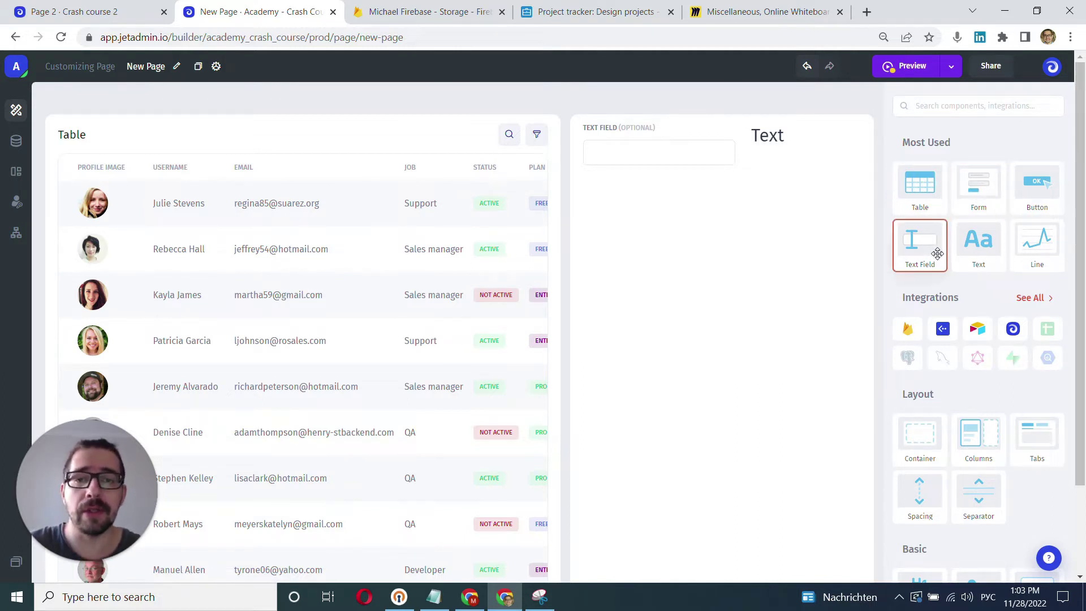
scroll(984, 290, down, 3)
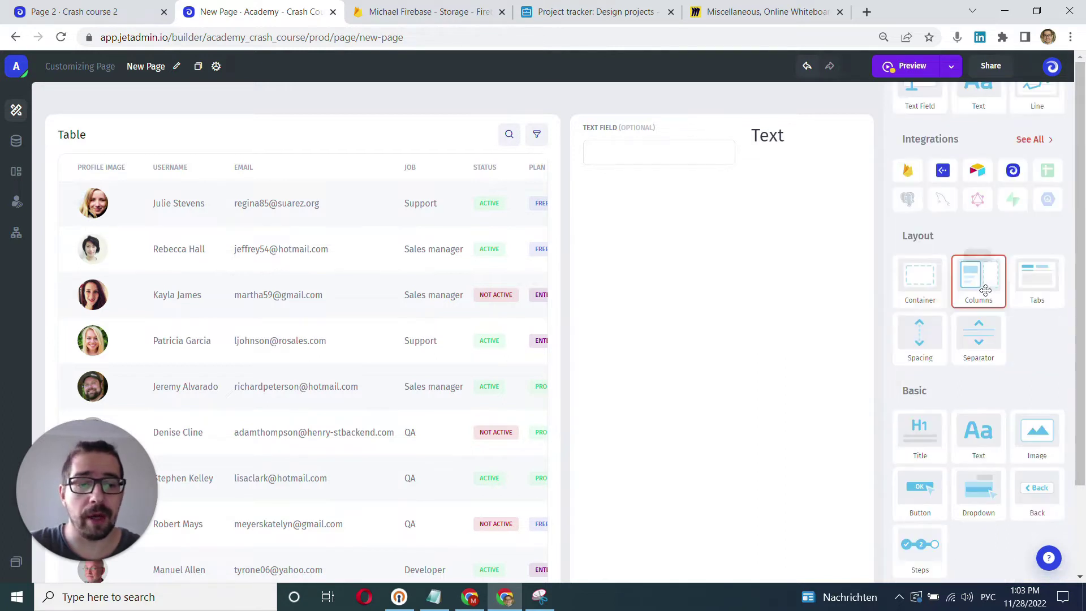
scroll(985, 290, up, 3)
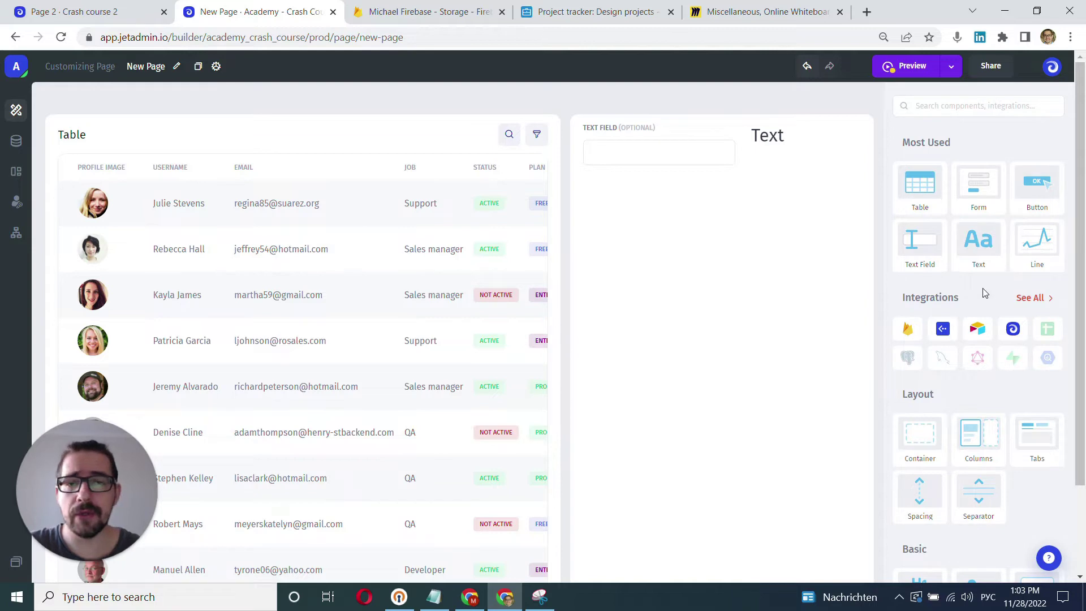
scroll(985, 292, down, 15)
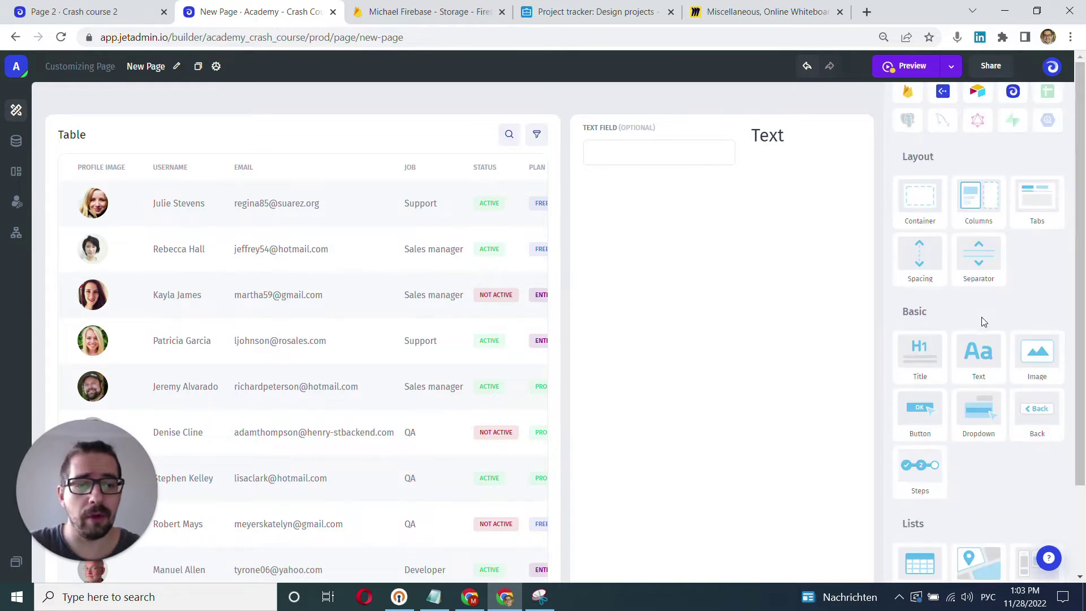
scroll(981, 306, down, 5)
scroll(978, 306, up, 9)
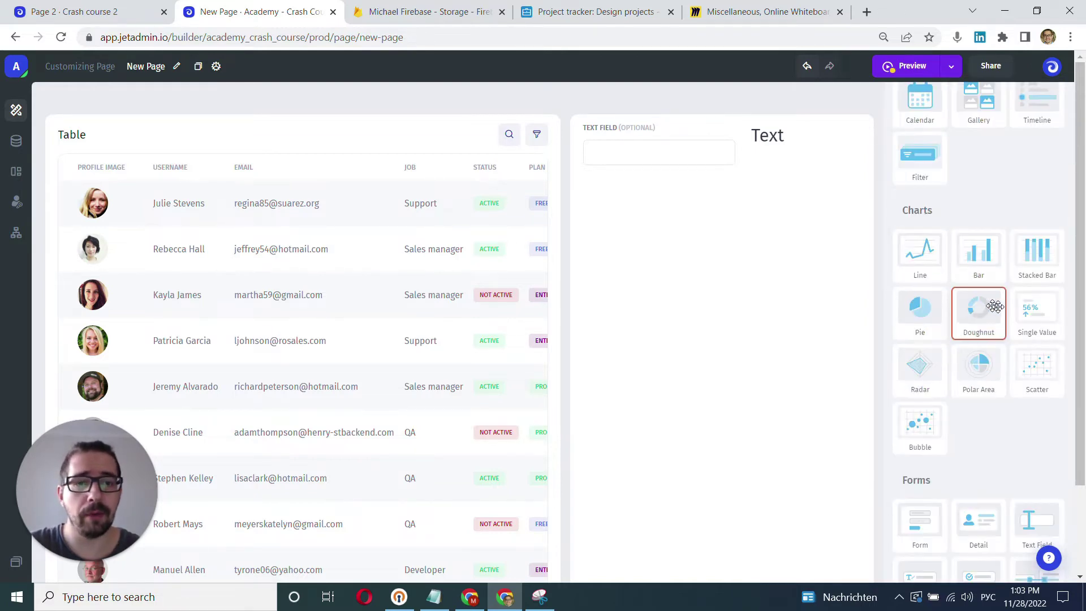
click(767, 13)
scroll(516, 261, up, 5)
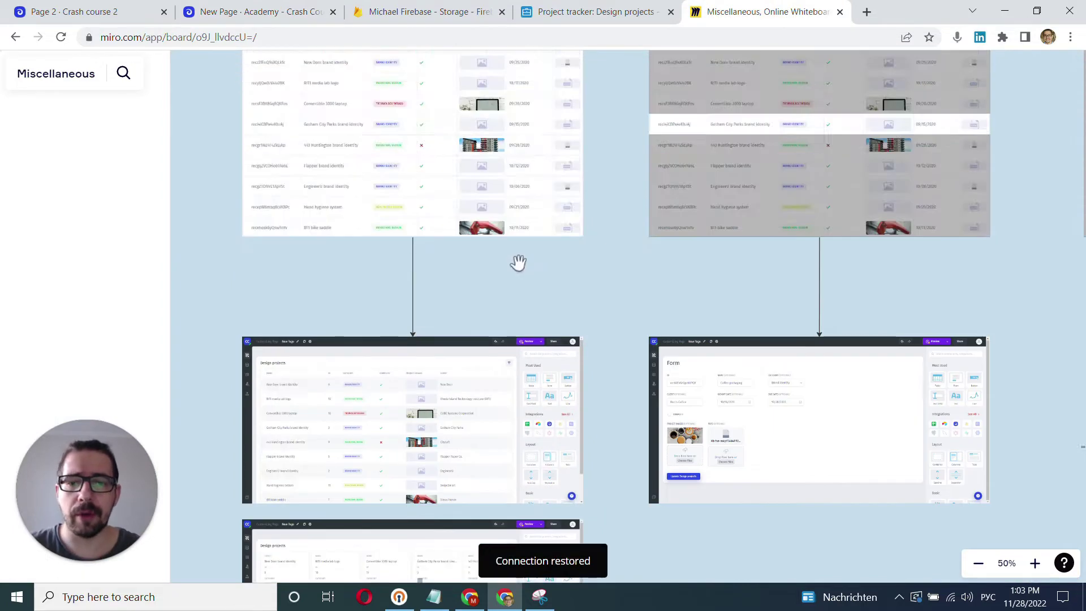
scroll(518, 262, up, 3)
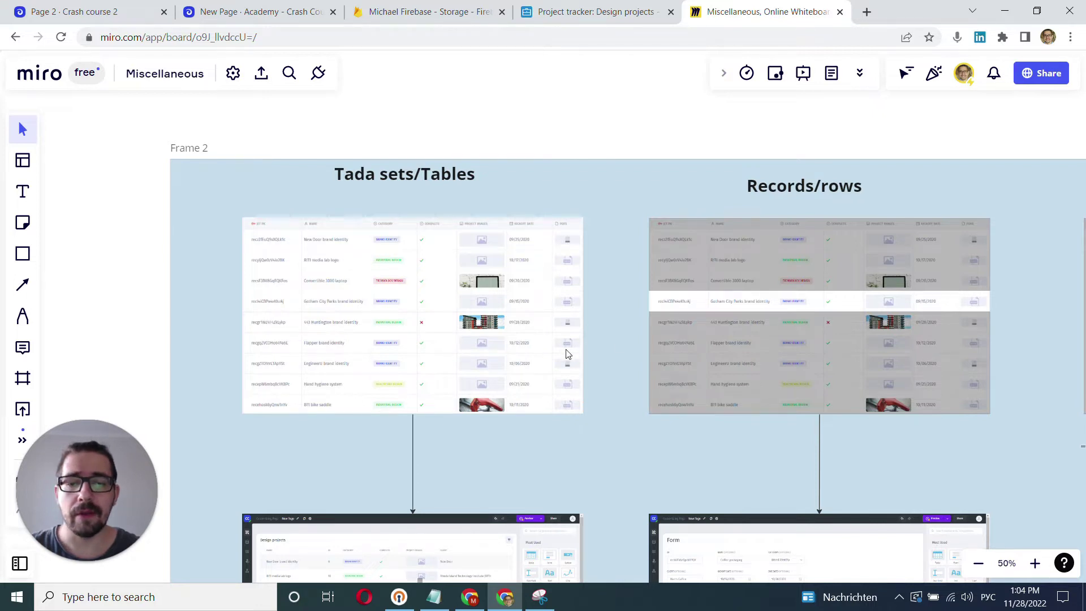
drag(713, 294, 565, 297)
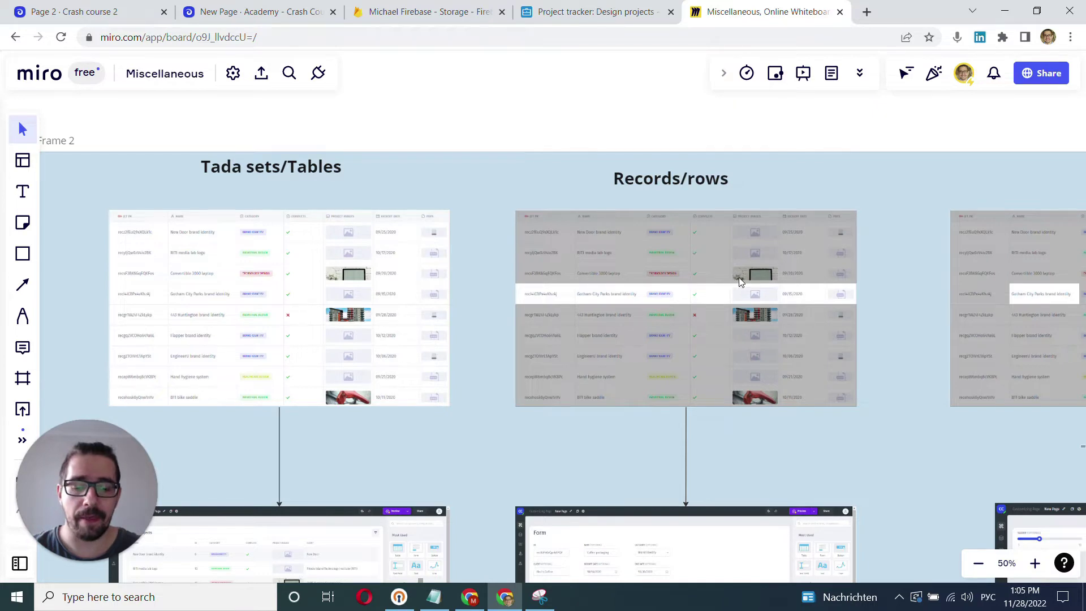
drag(783, 267, 470, 275)
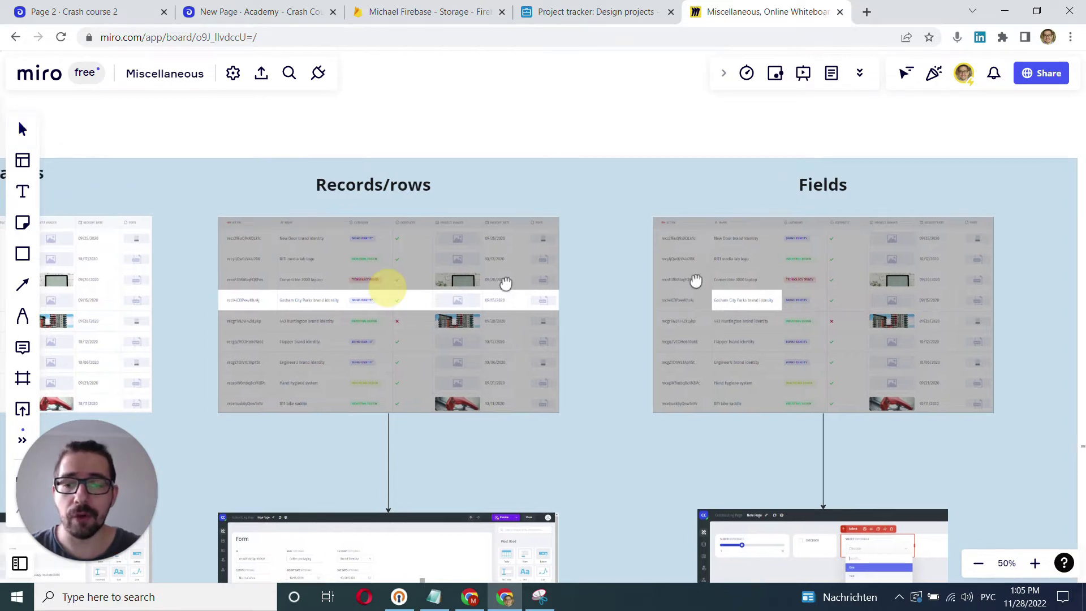
drag(388, 288, 641, 283)
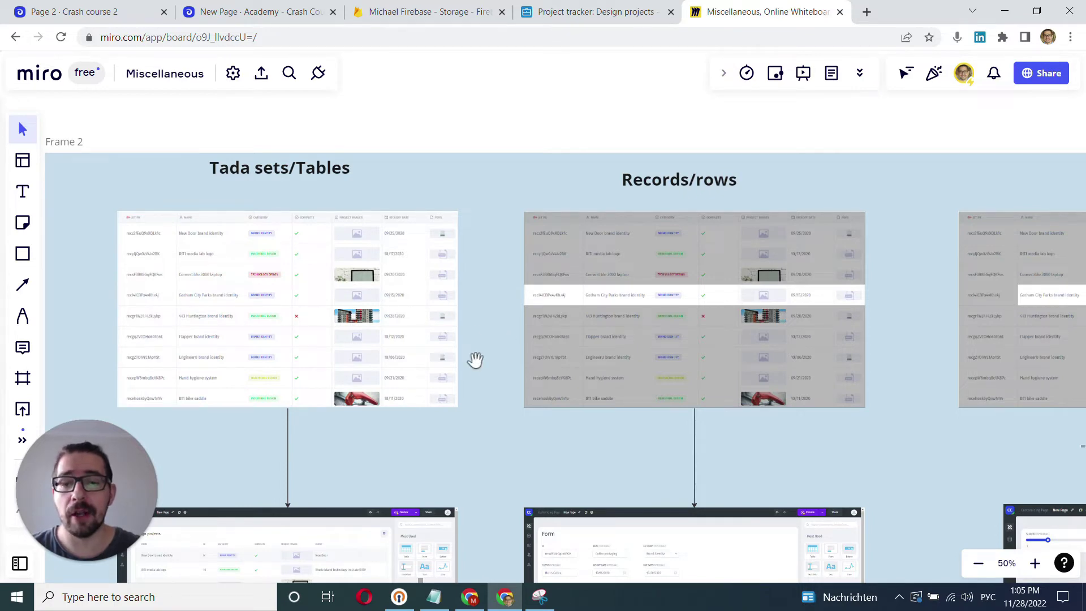
drag(478, 361, 602, 252)
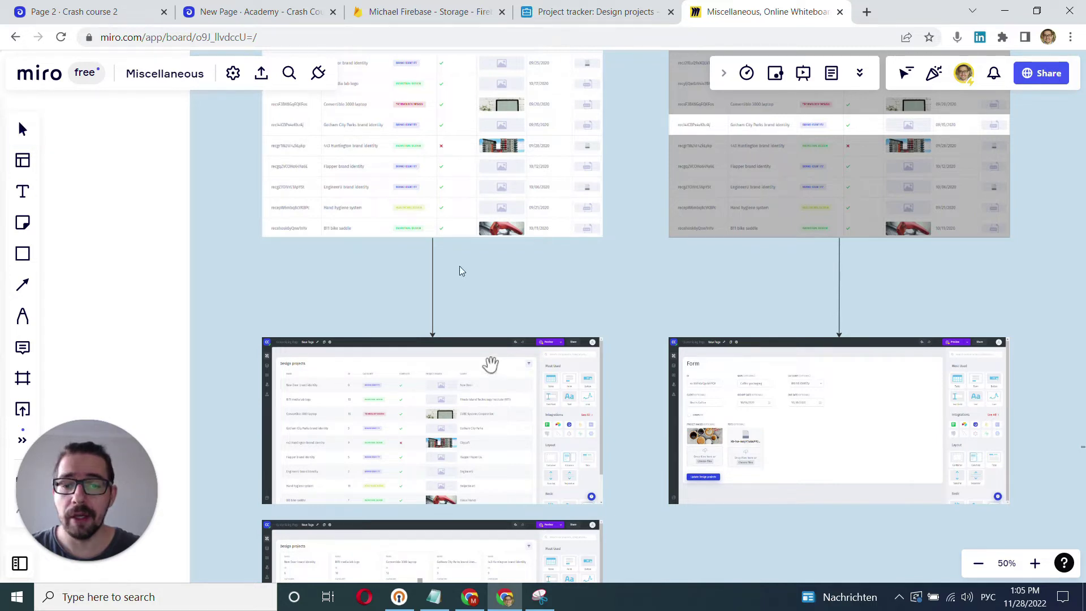
scroll(459, 270, down, 3)
- Zoom the Miro board to the card-layout Design projects screenshot, then return to Page 2
scroll(459, 270, up, 5)
scroll(396, 265, left, 2)
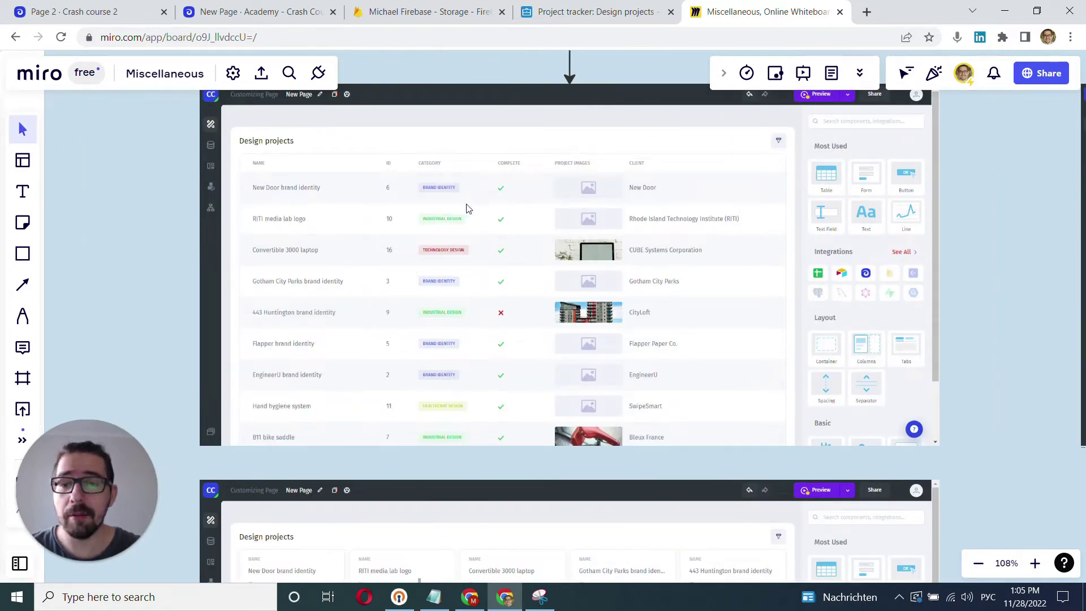
drag(533, 400, 542, 116)
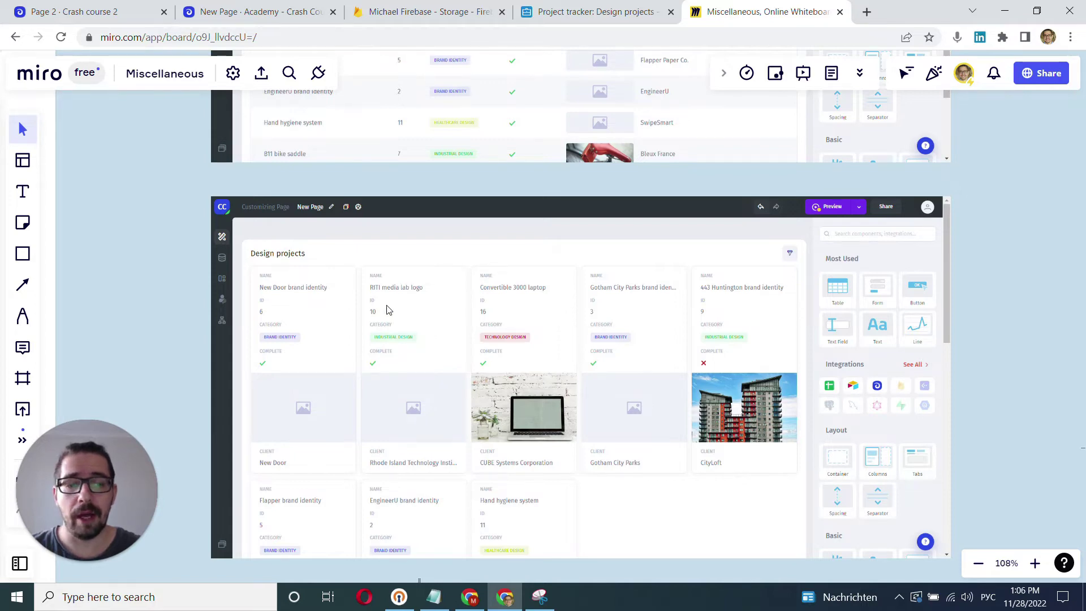
click(115, 11)
scroll(969, 304, down, 3)
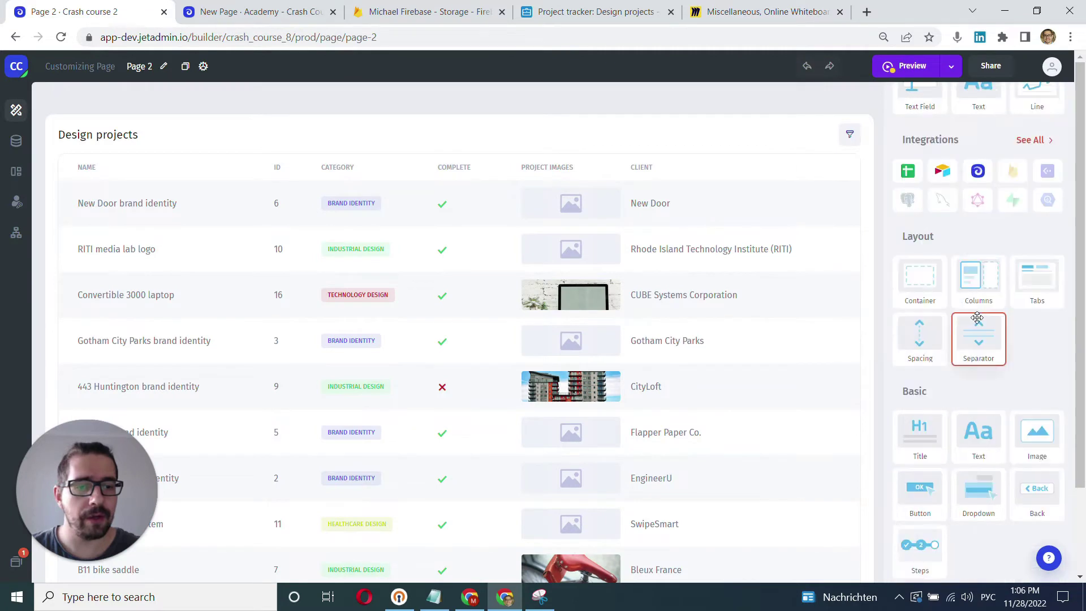
scroll(973, 311, down, 7)
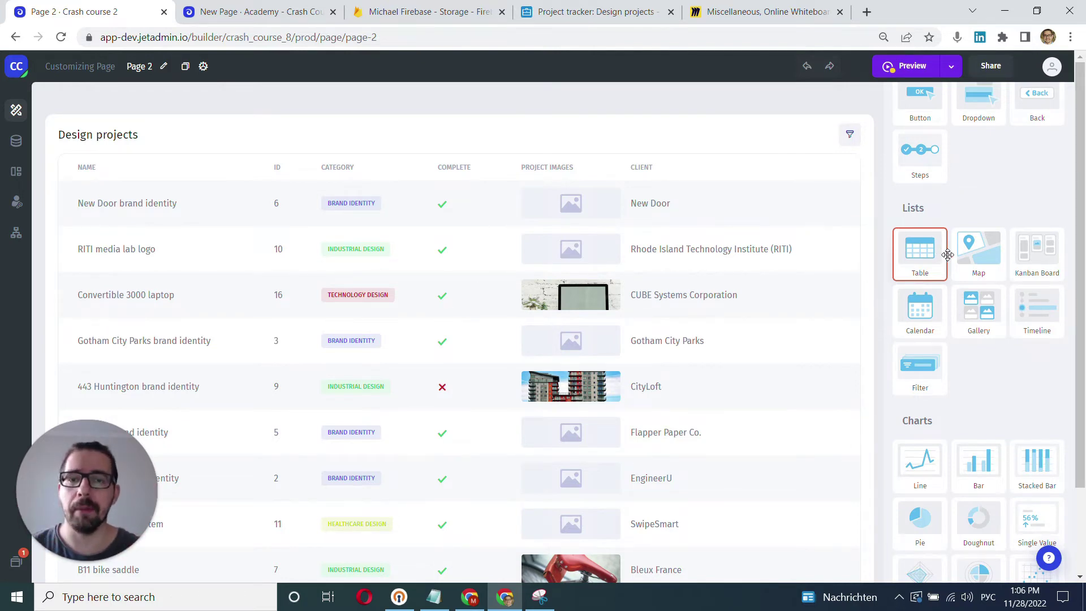
click(735, 20)
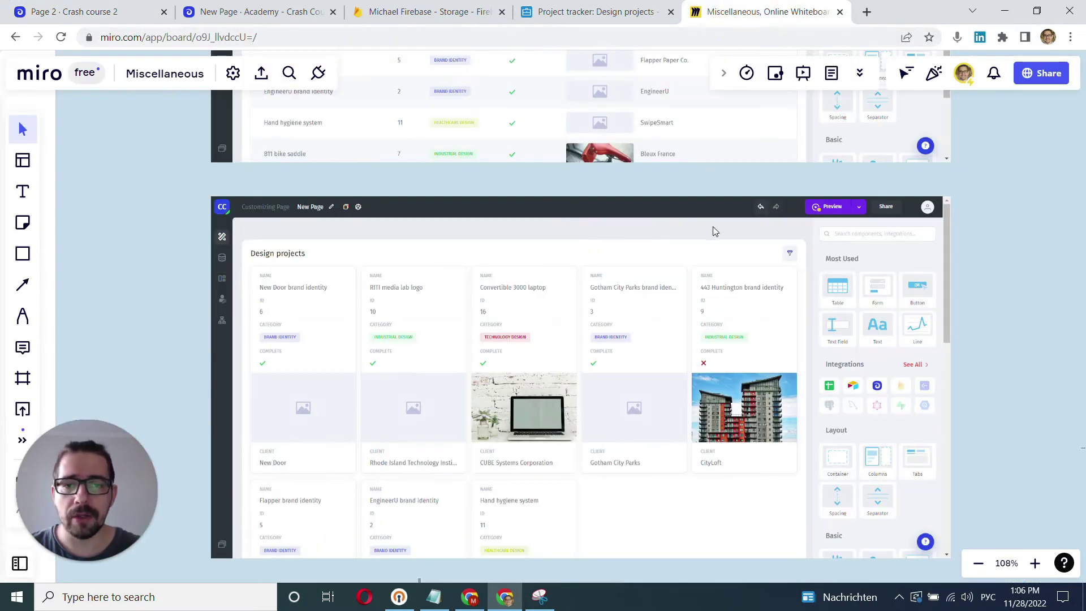
- Pan the Miro board to the Form screenshot of the 'Coffee packaging' record
scroll(646, 204, down, 5)
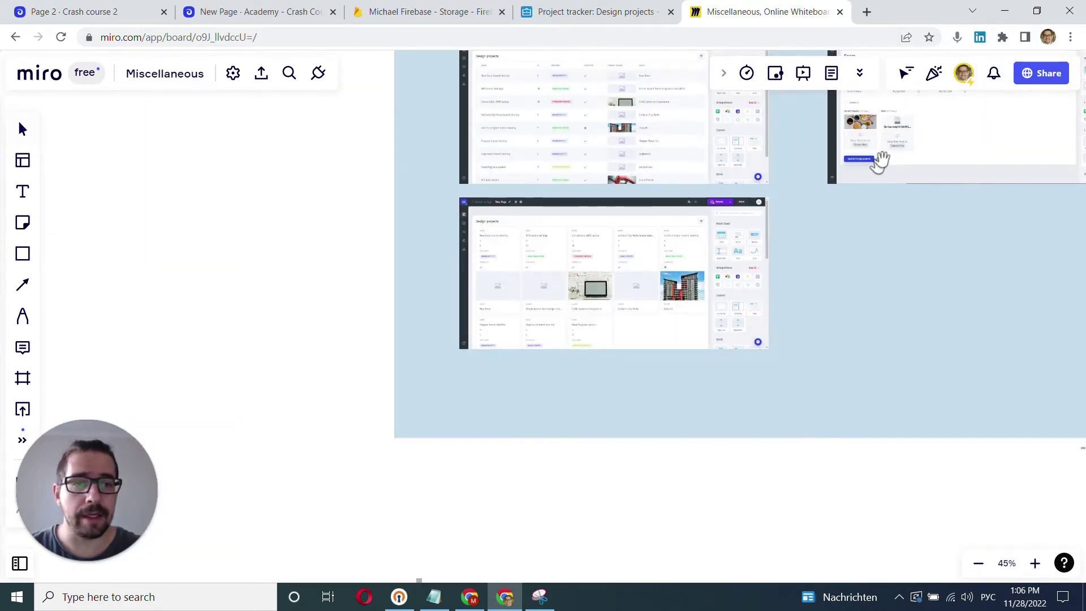
drag(802, 212, 559, 355)
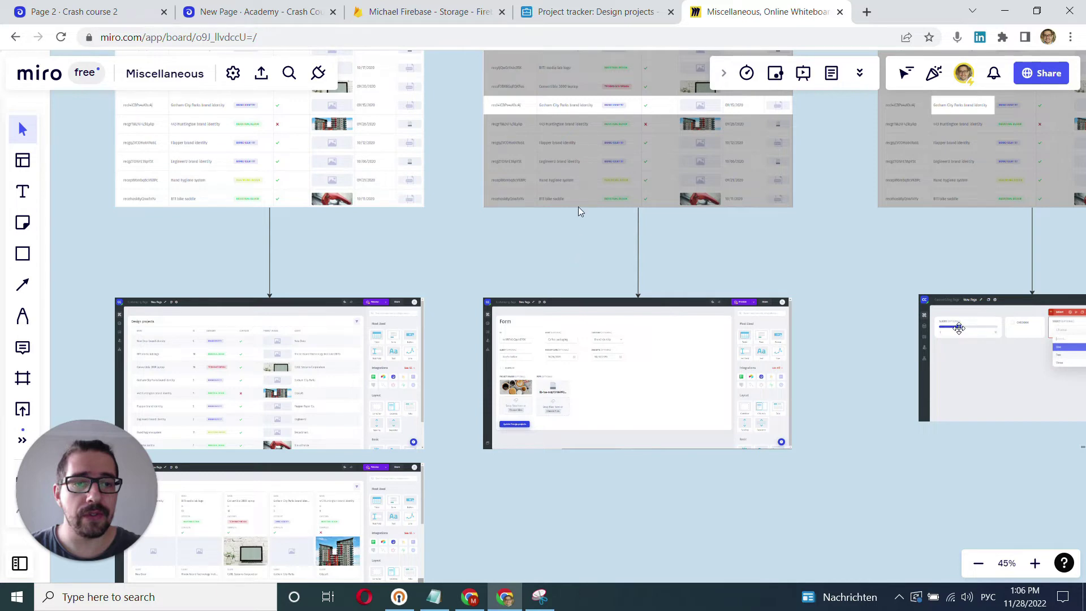
key(ctrl+1)
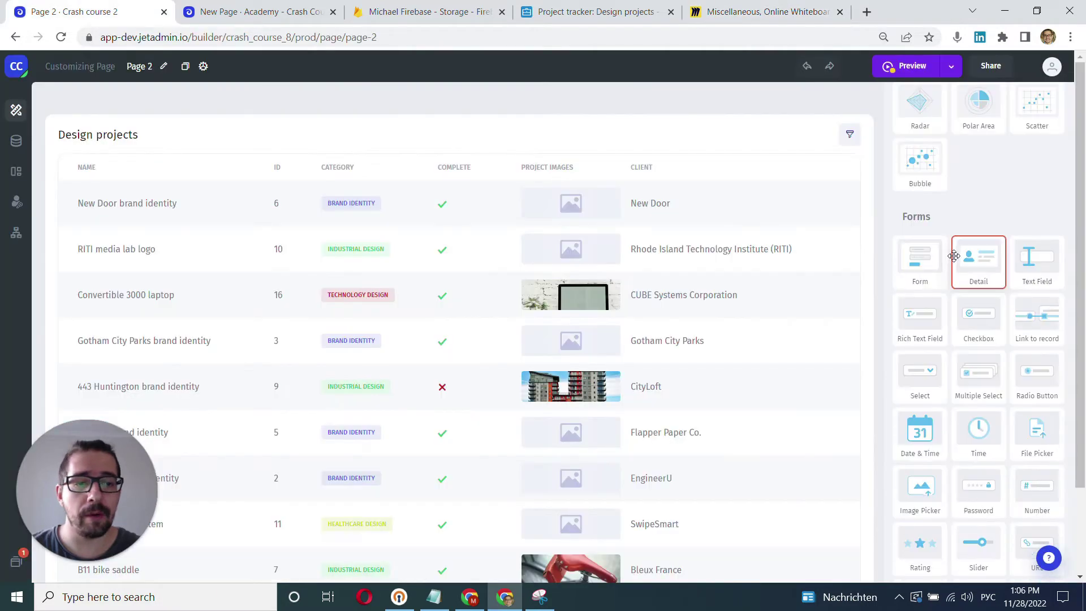
key(ctrl+5)
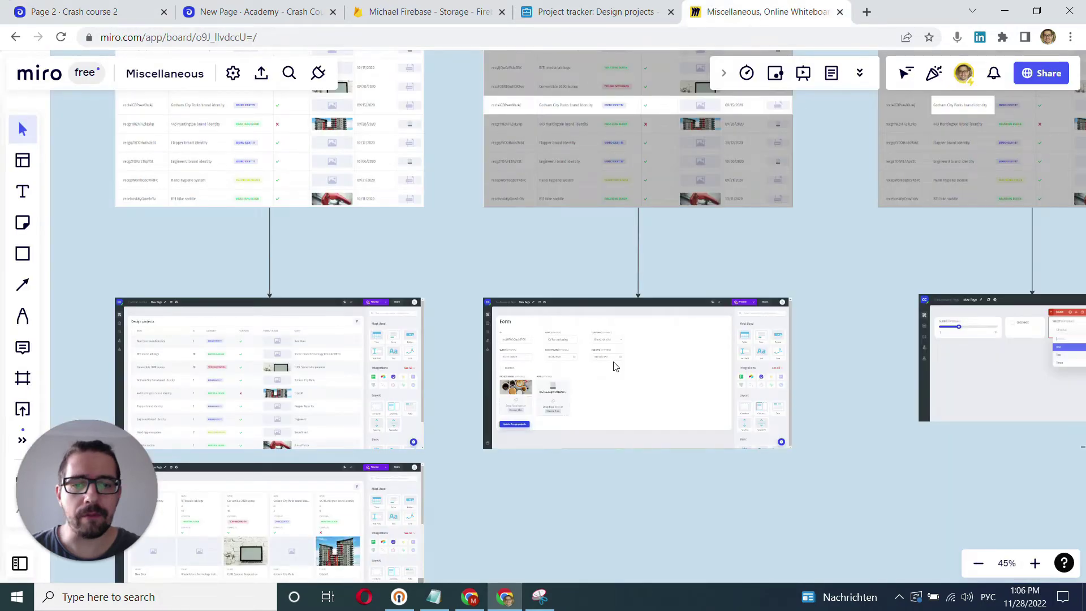
scroll(610, 365, up, 5)
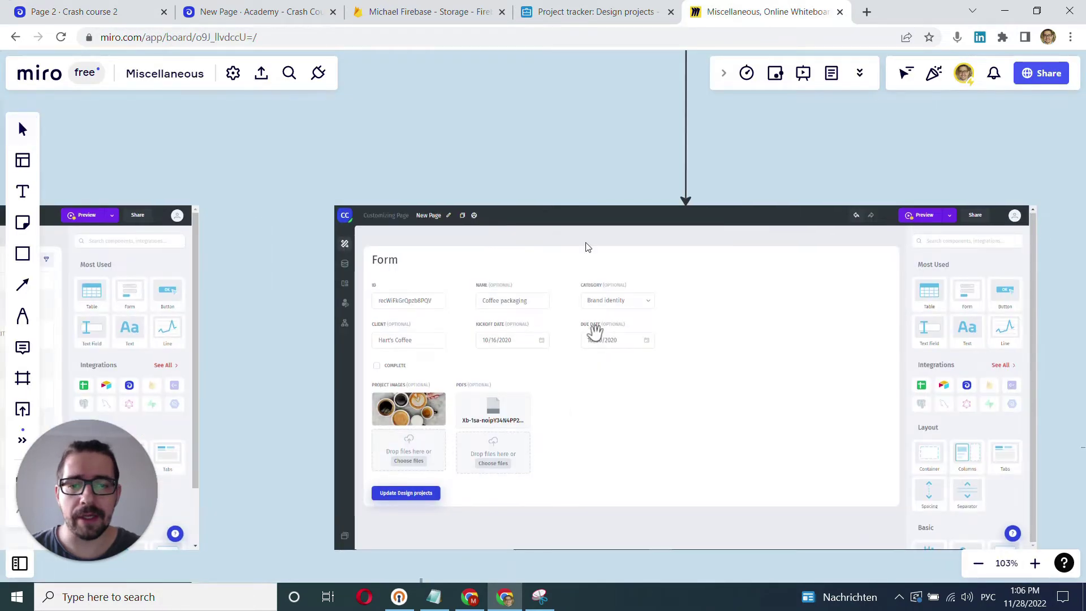
drag(595, 332, 586, 239)
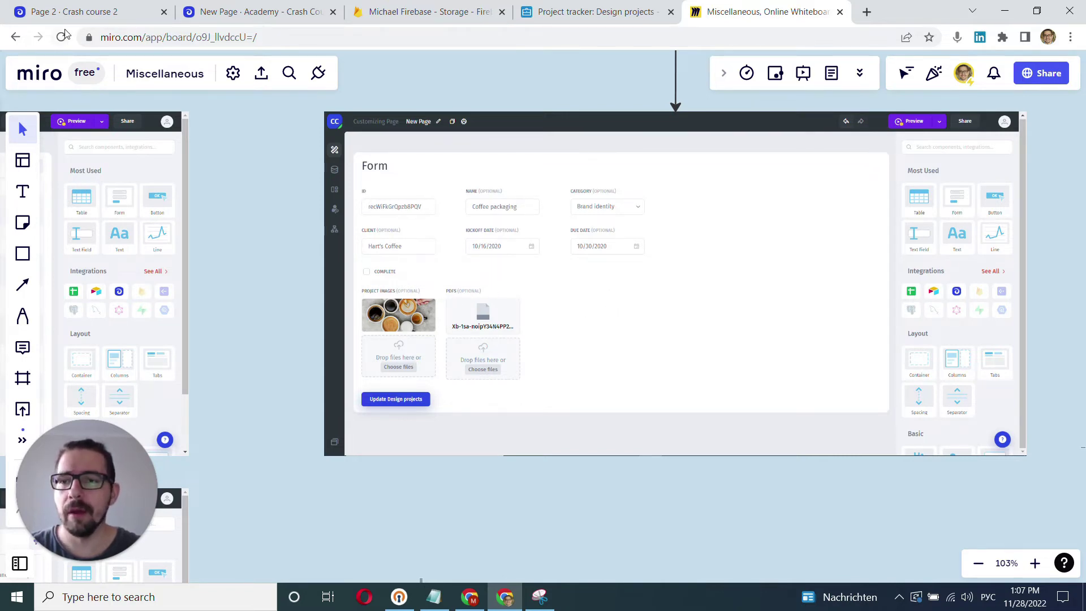
click(72, 12)
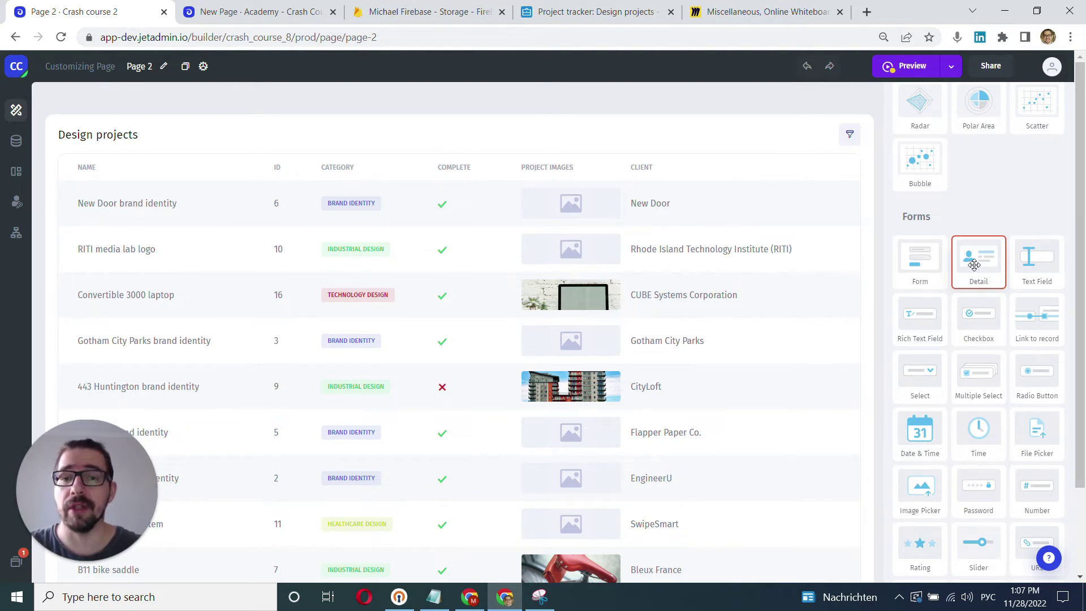
click(763, 11)
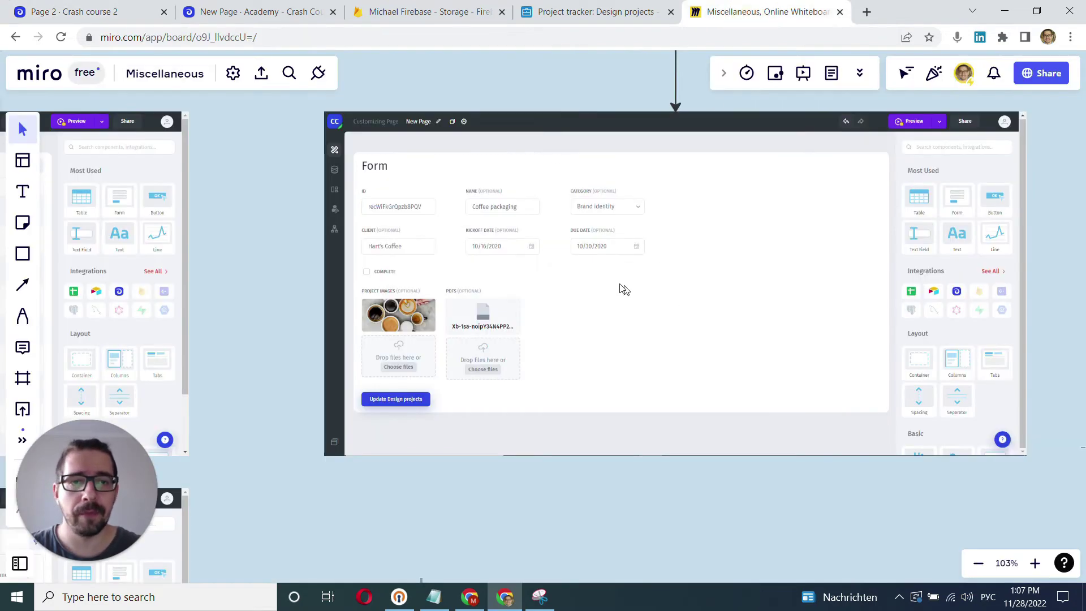
- Pan to the slider, checkbox and select screenshot, then return to the Page 2 builder
scroll(846, 237, right, 5)
scroll(846, 238, up, 2)
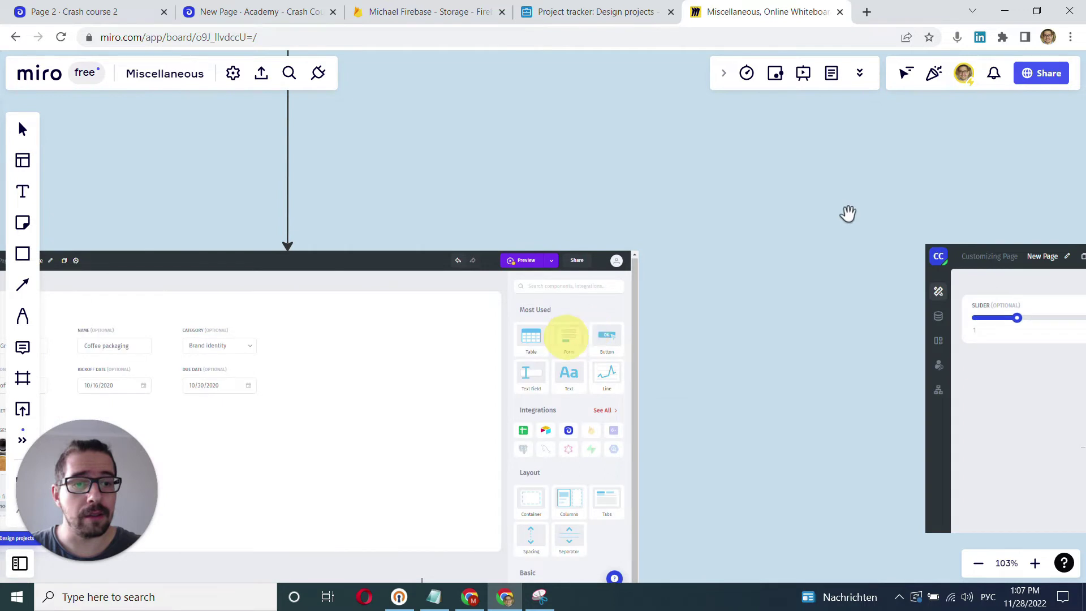
scroll(846, 213, down, 3)
key(h)
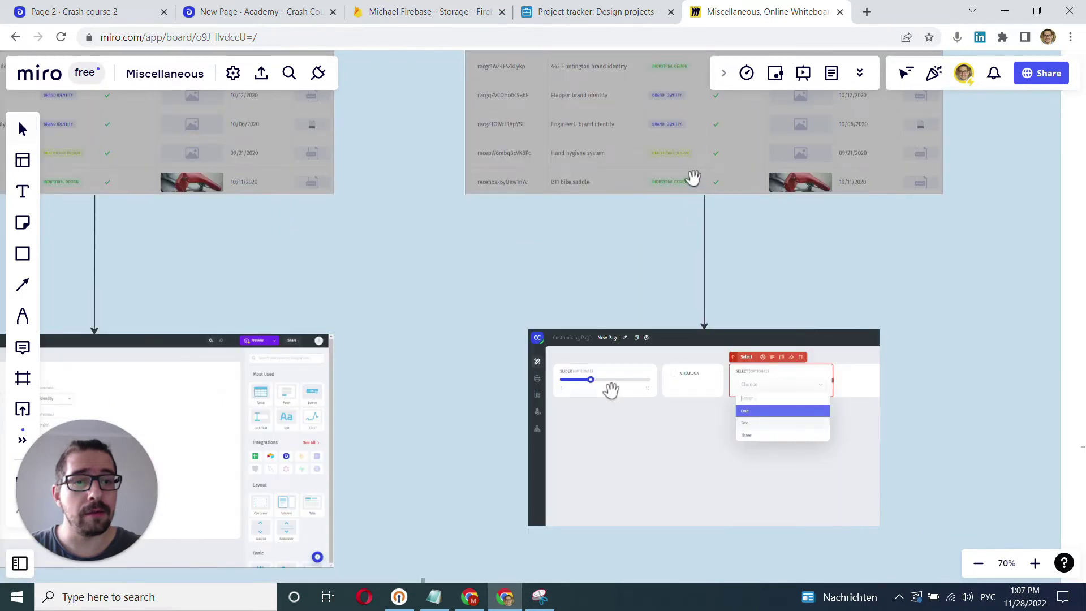
scroll(650, 360, up, 2)
scroll(650, 361, down, 4)
key(v)
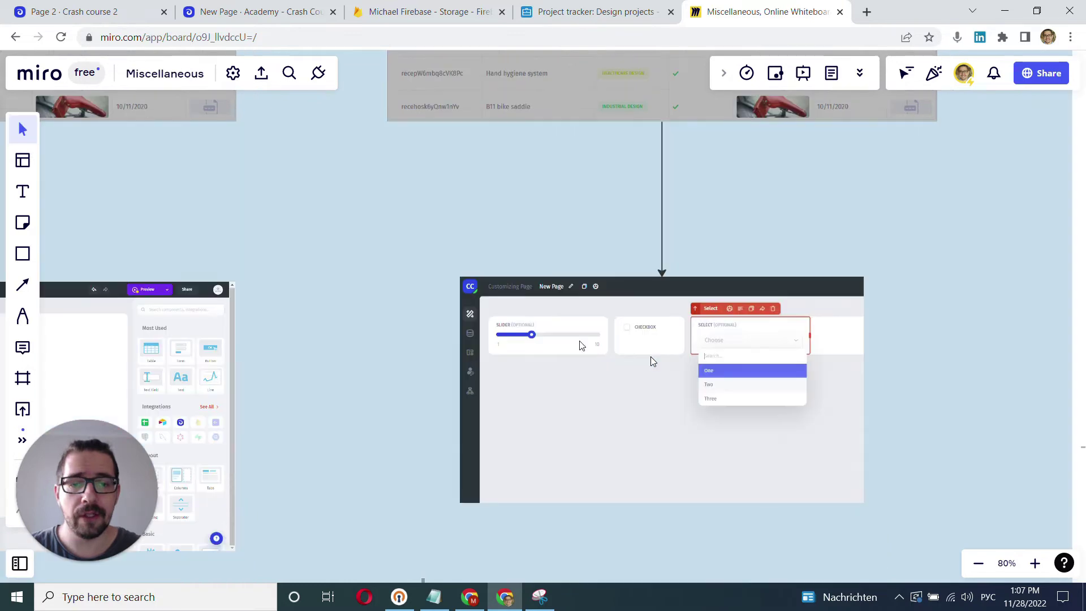
scroll(592, 349, up, 5)
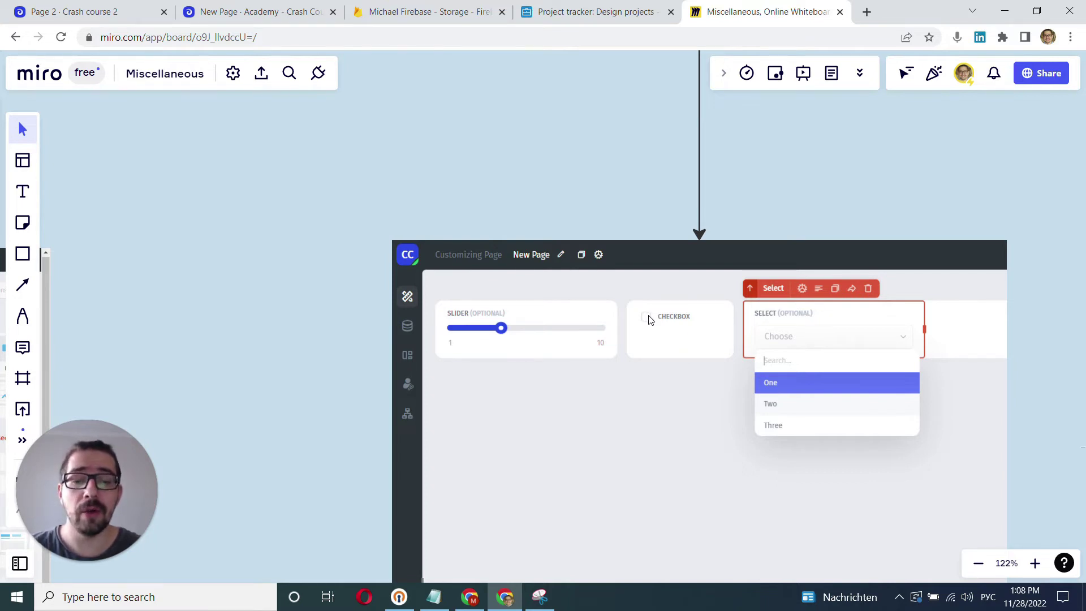
click(113, 10)
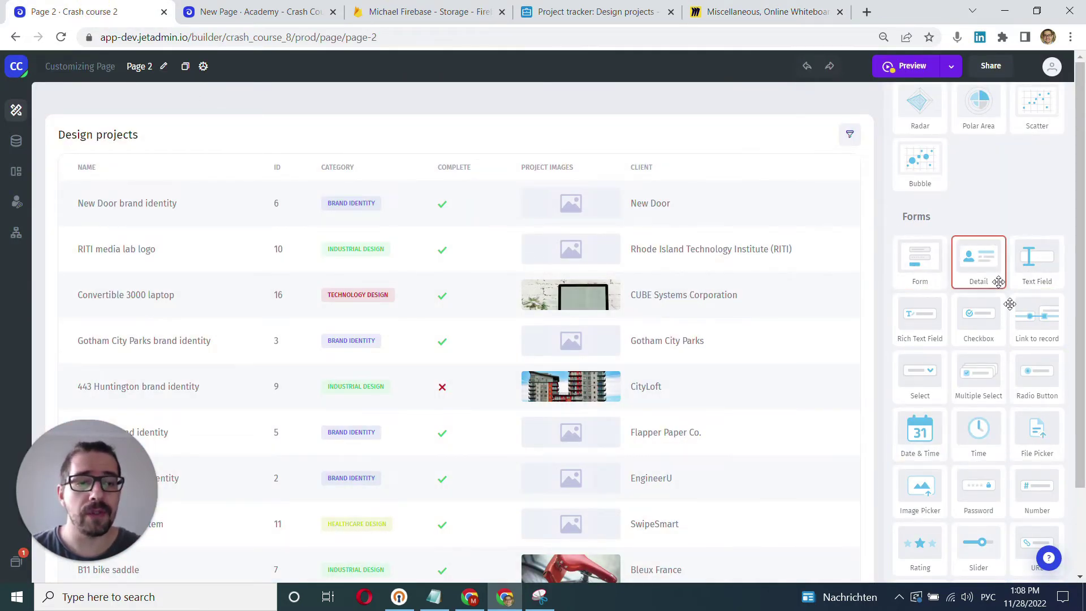
scroll(979, 438, down, 3)
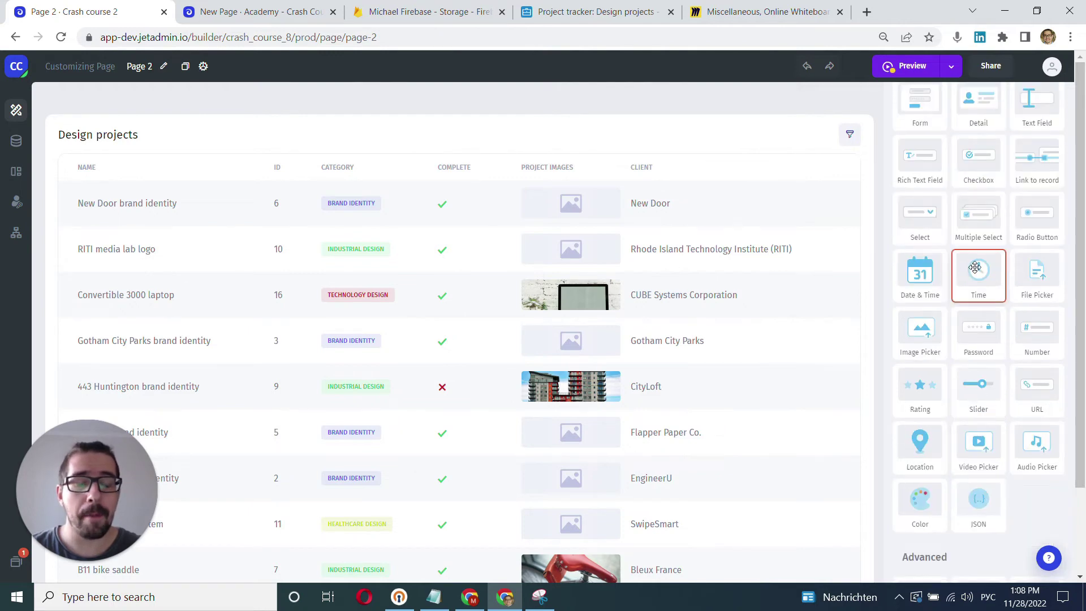
scroll(973, 353, up, 3)
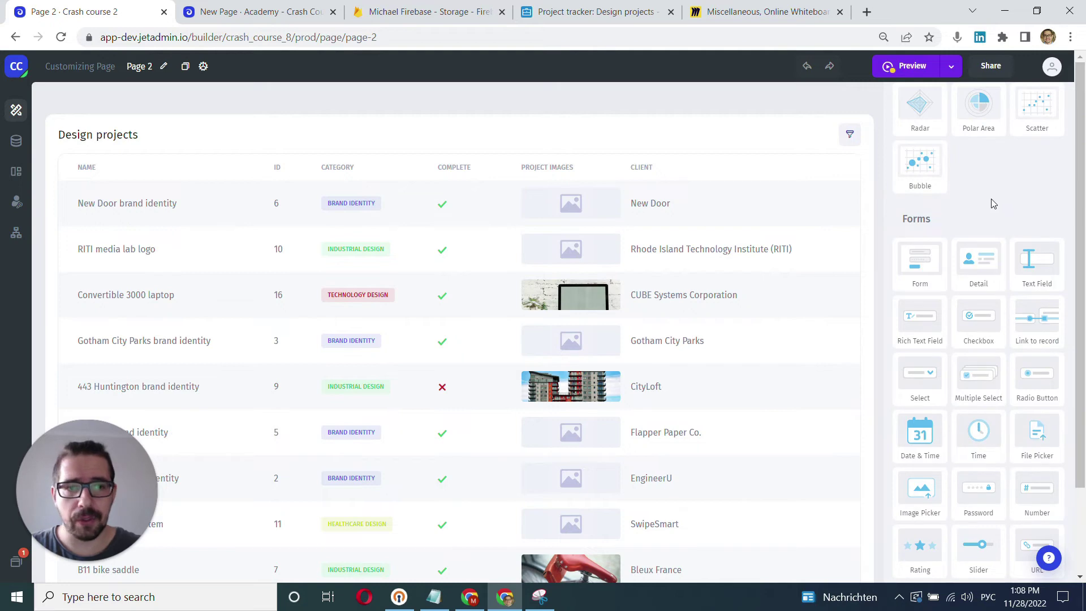
click(763, 11)
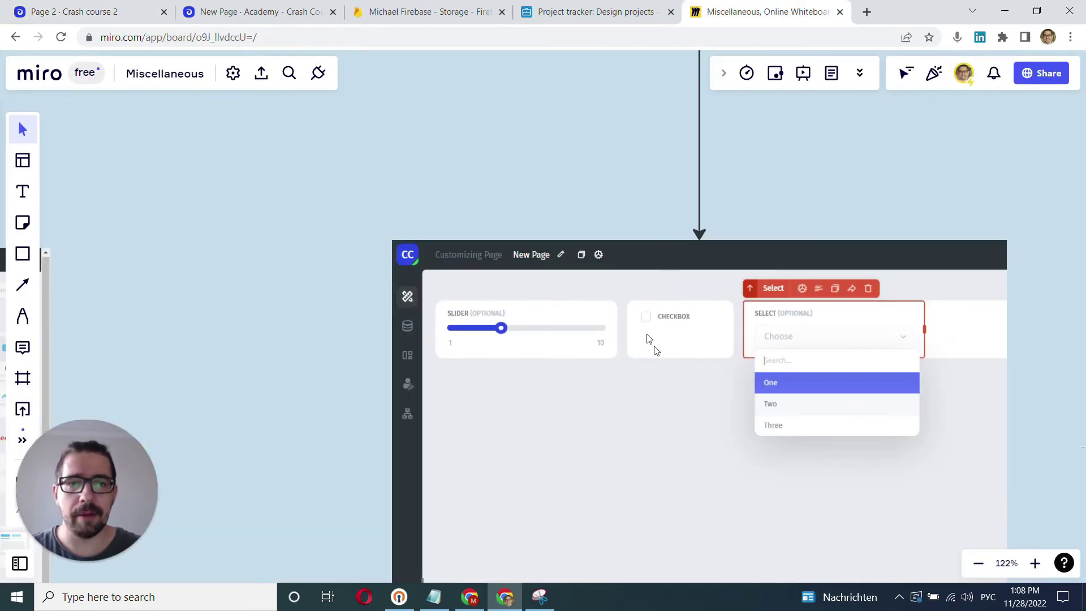
scroll(647, 339, down, 5)
drag(496, 259, 584, 267)
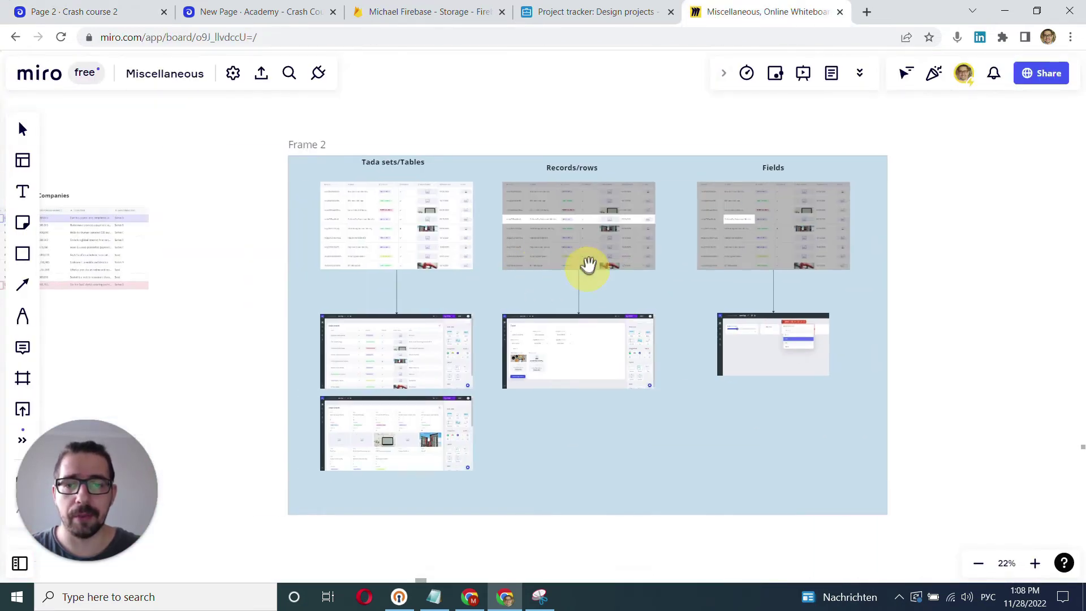
click(94, 13)
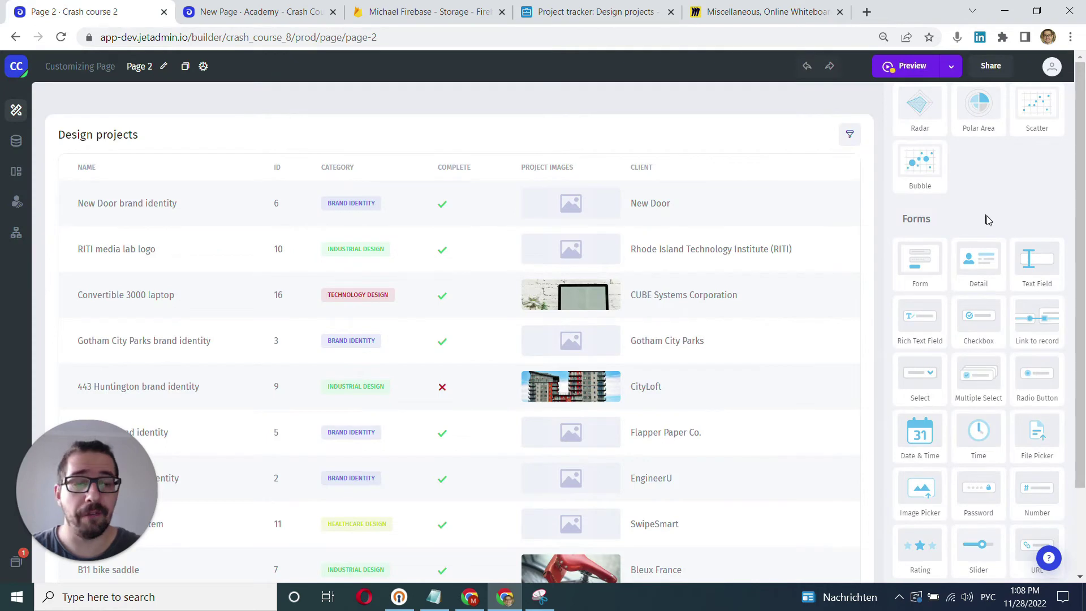
scroll(995, 244, up, 3)
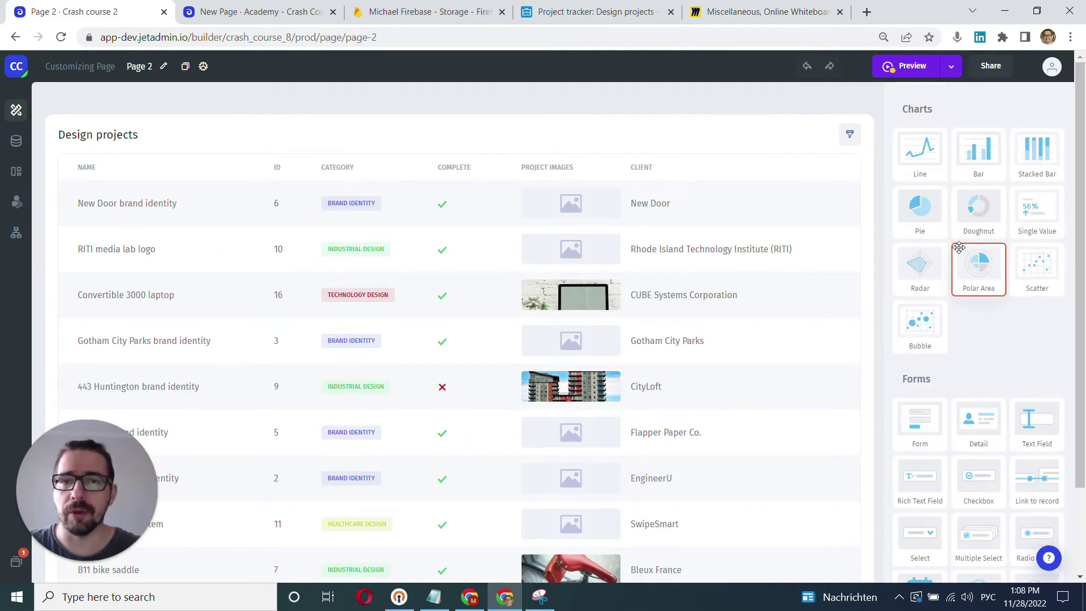
click(729, 11)
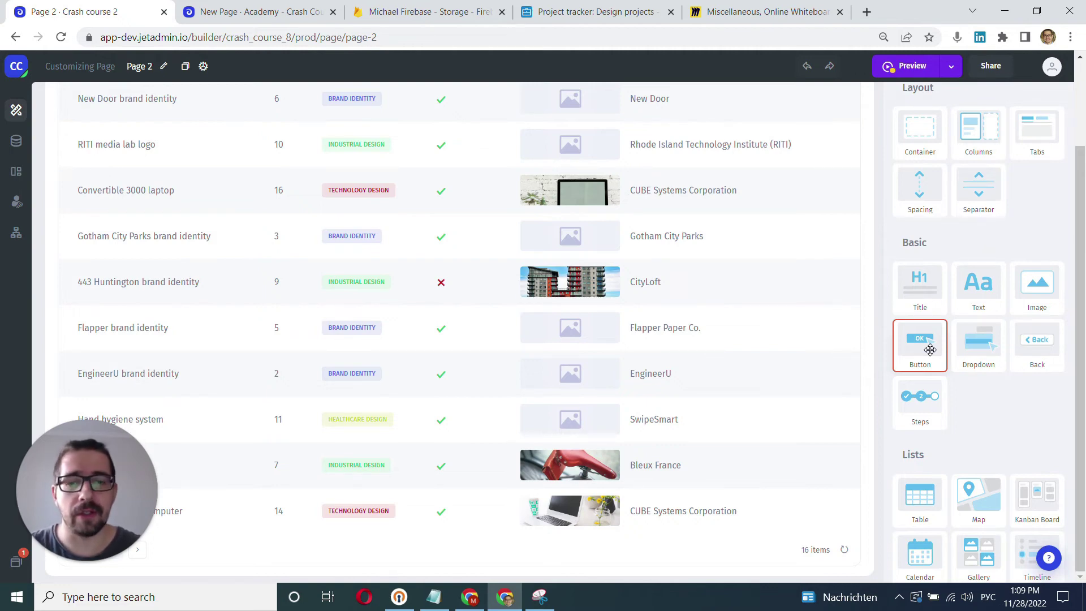
drag(926, 348, 841, 341)
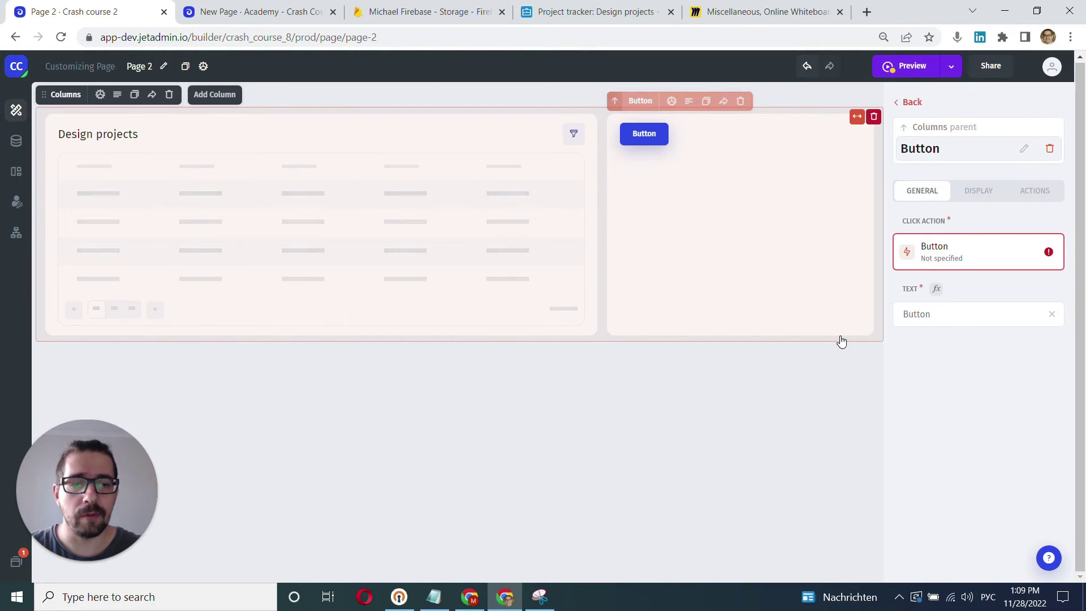
- Check the Button beside the Design projects table, then drag a Columns row above the table
click(848, 356)
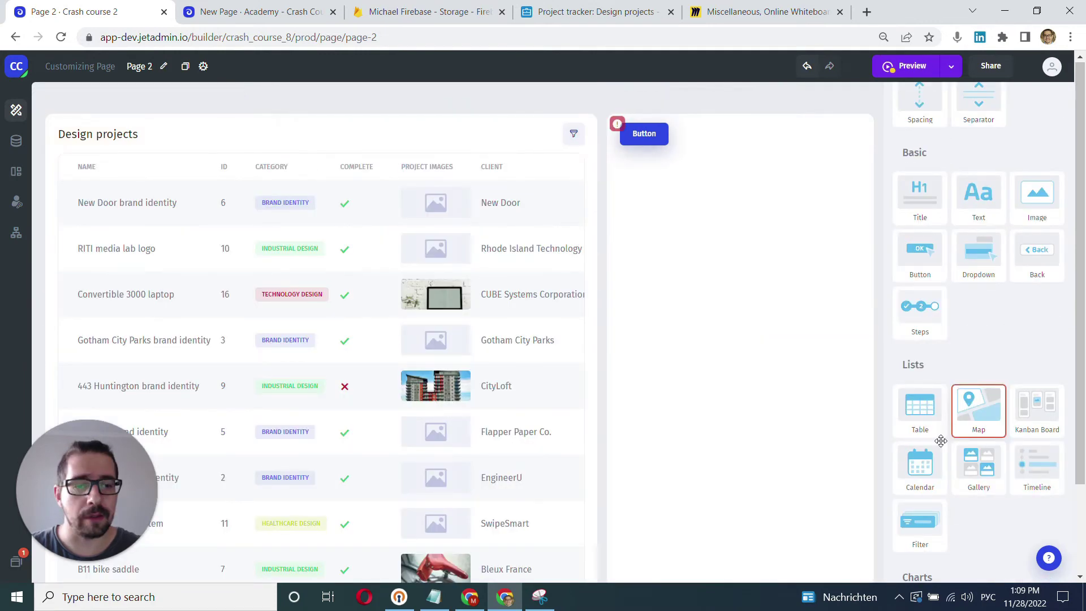
scroll(951, 389, down, 3)
scroll(952, 389, up, 6)
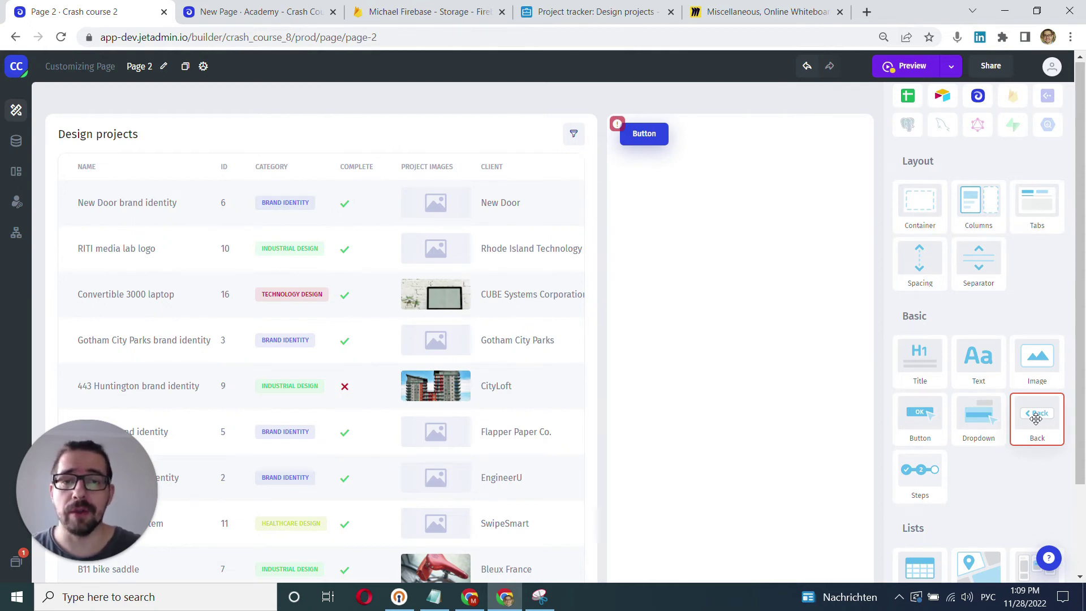
click(643, 134)
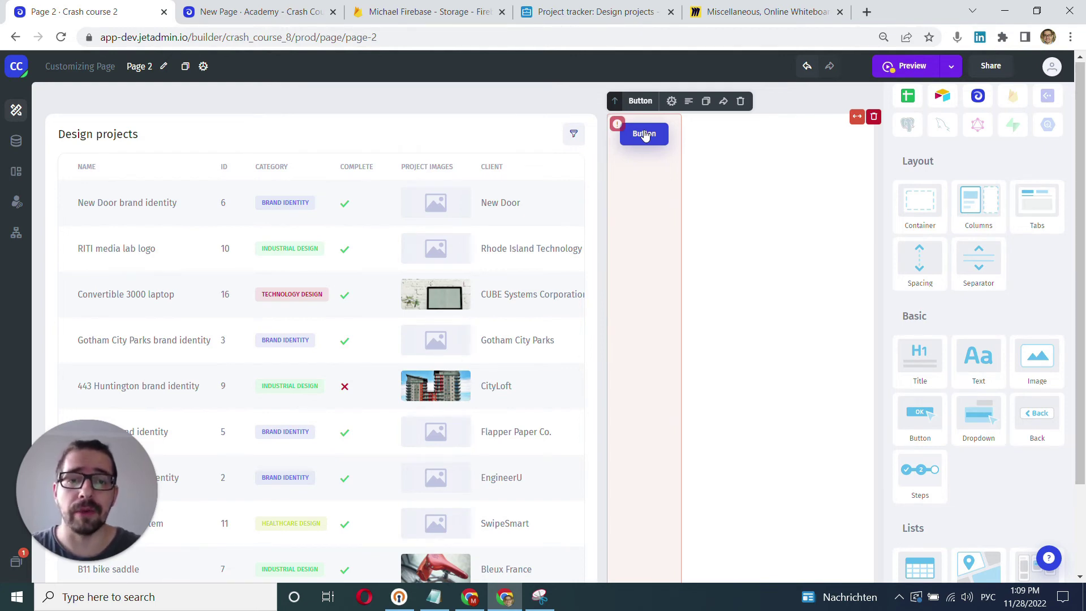
click(752, 270)
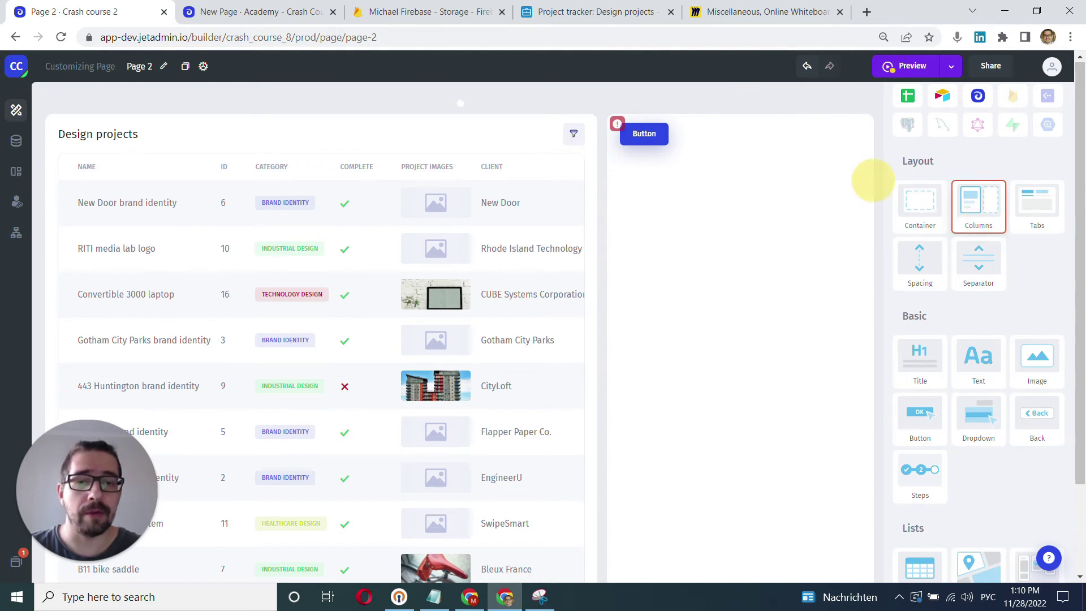
drag(872, 179, 543, 120)
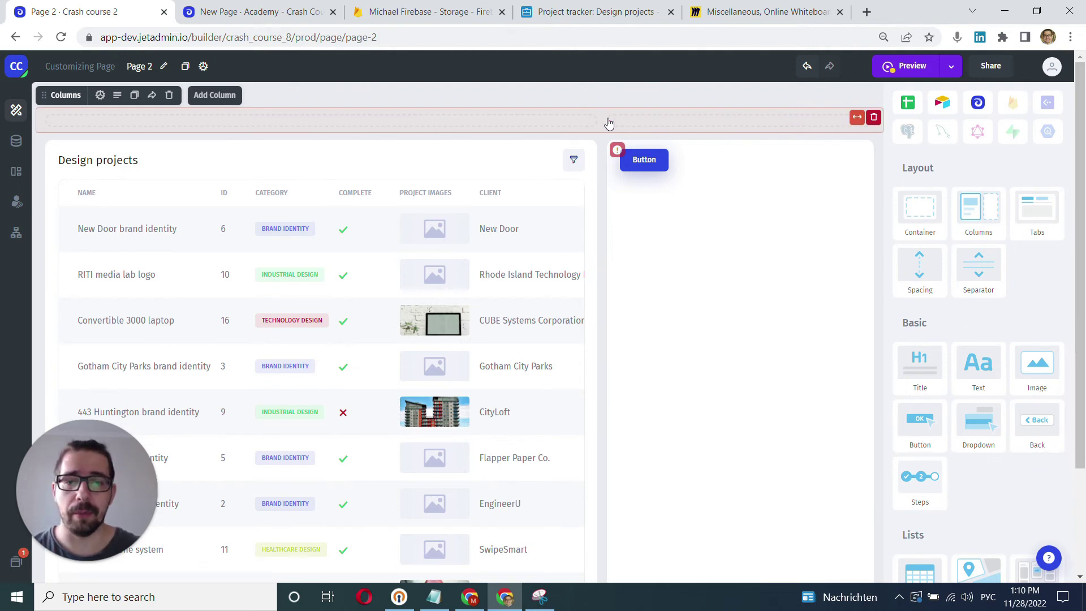
- Inspect the new Columns row atop Page 2, which splits into three empty columns
click(215, 95)
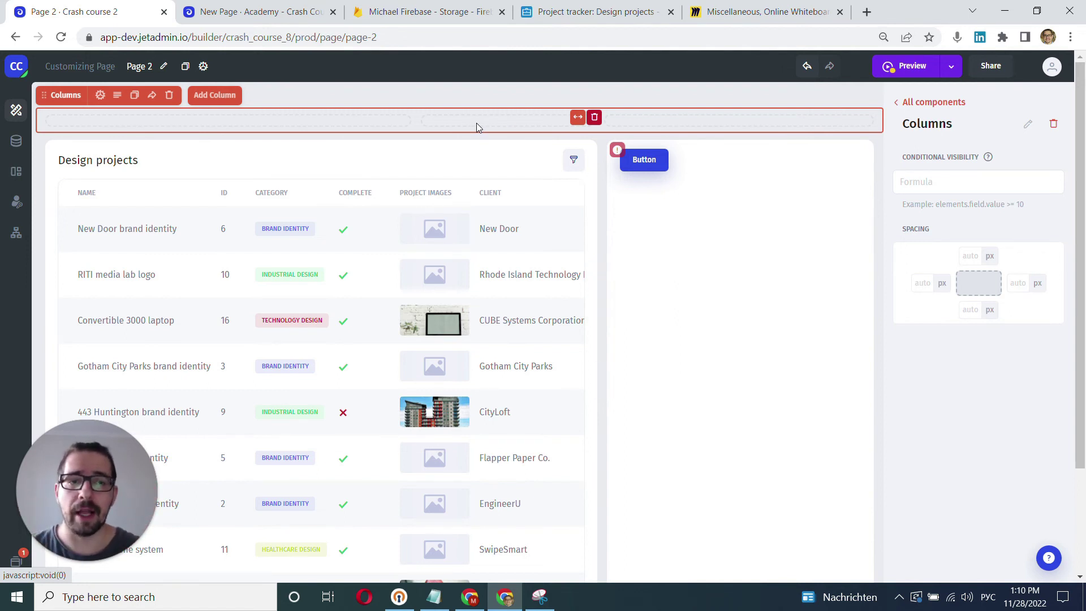
click(899, 102)
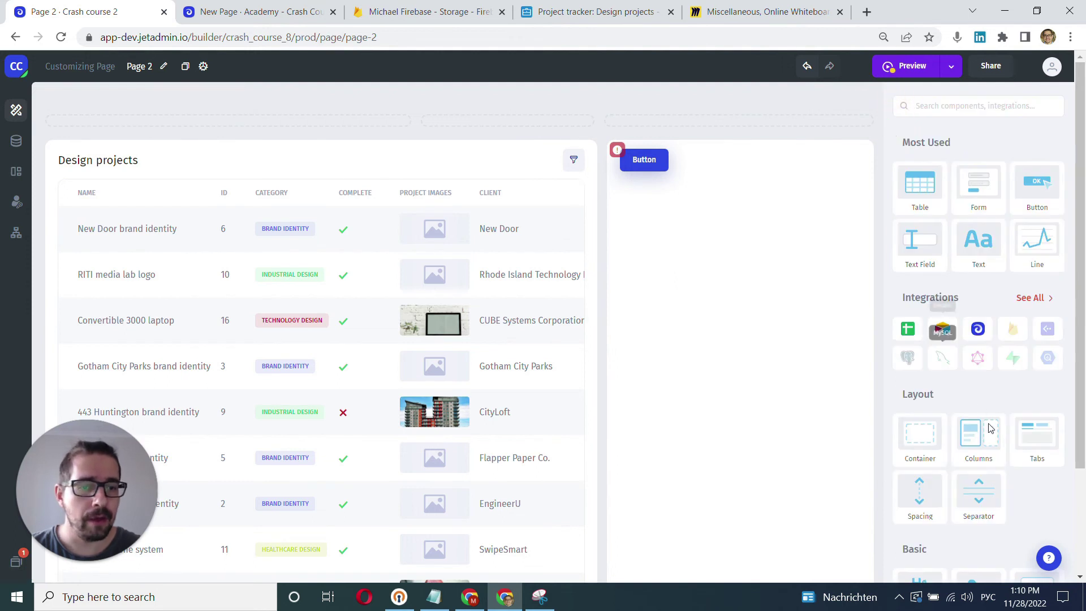
scroll(1039, 487, down, 2)
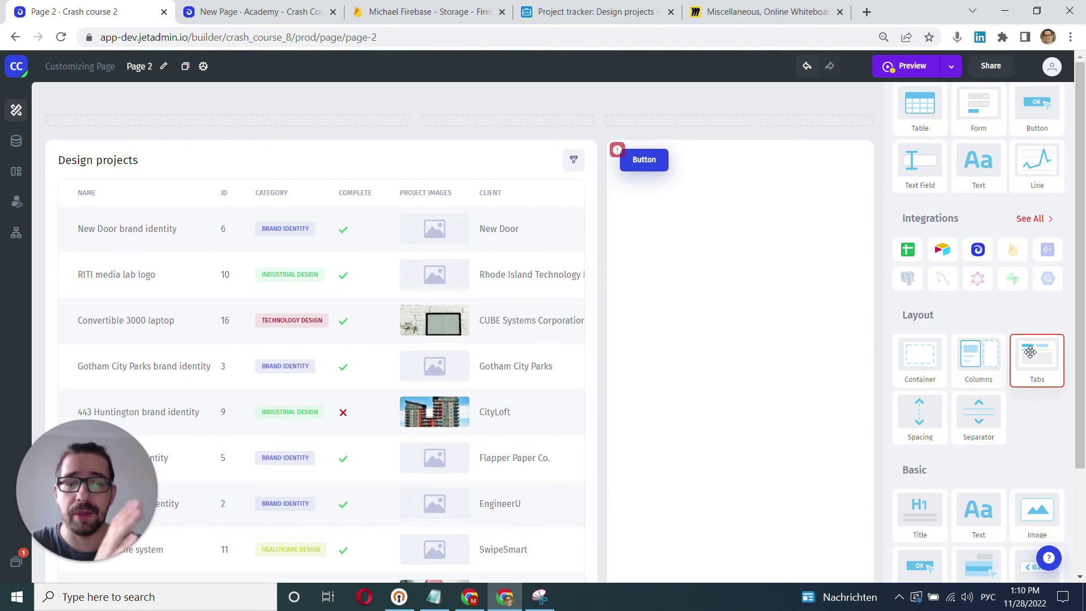
scroll(1018, 361, down, 4)
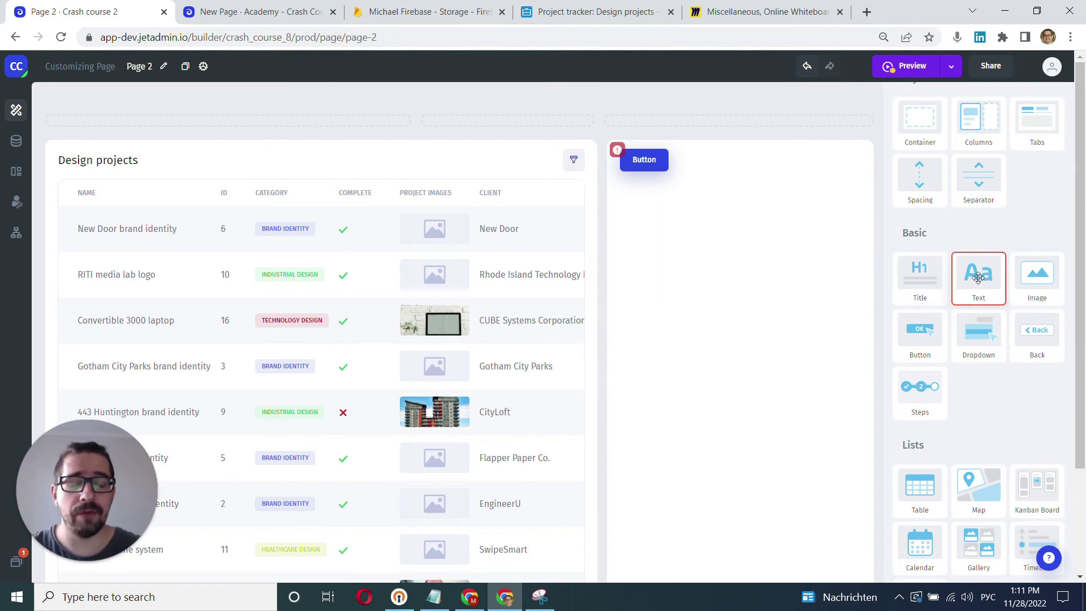
scroll(979, 339, down, 10)
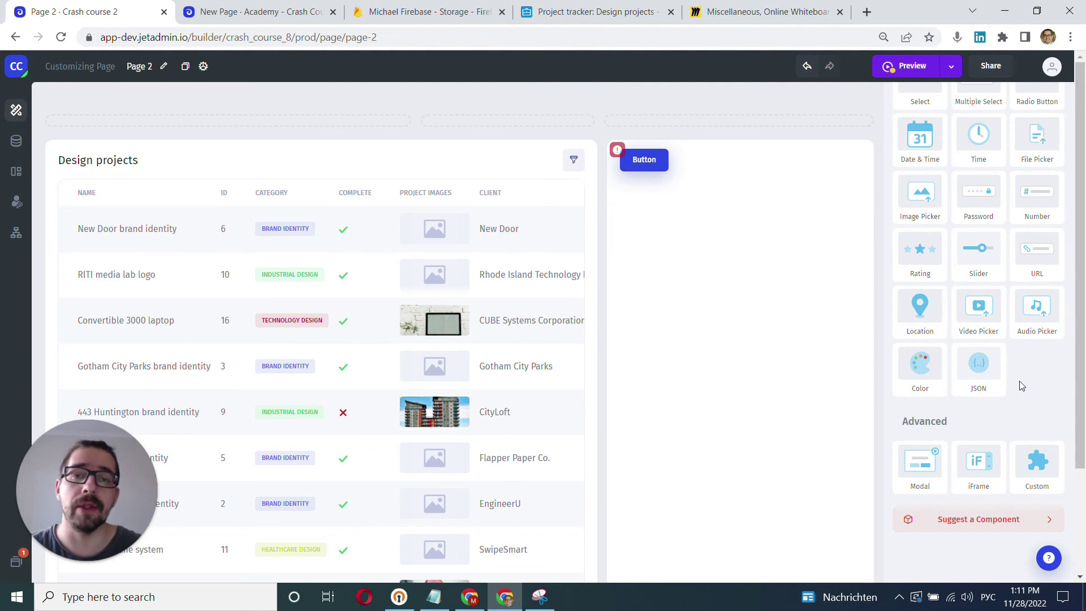
drag(1036, 461, 703, 258)
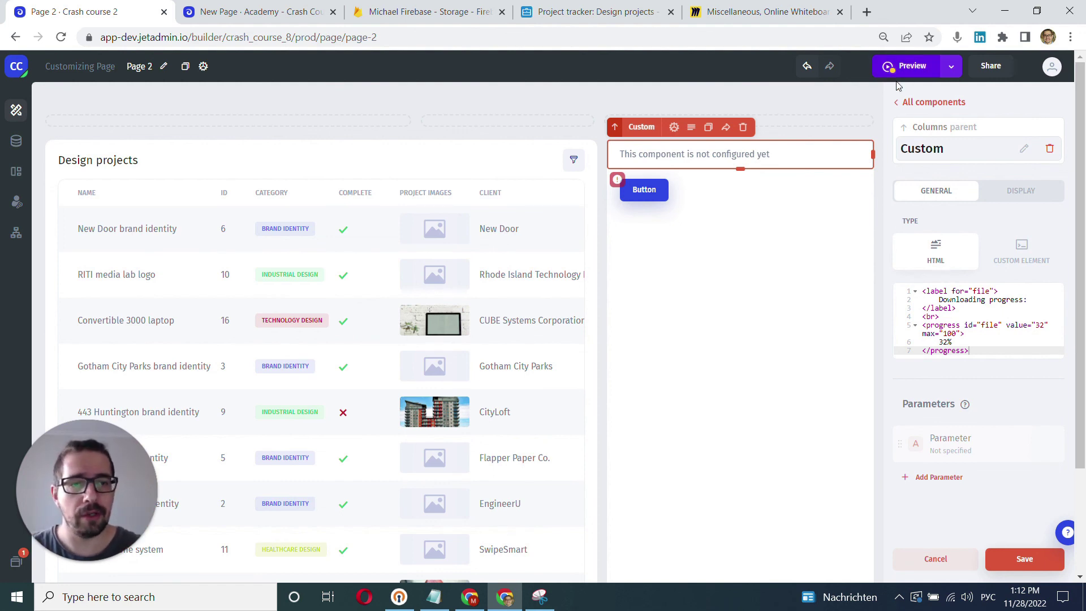
- Browse the component library and select the Button below the new custom component
click(905, 102)
scroll(932, 390, down, 15)
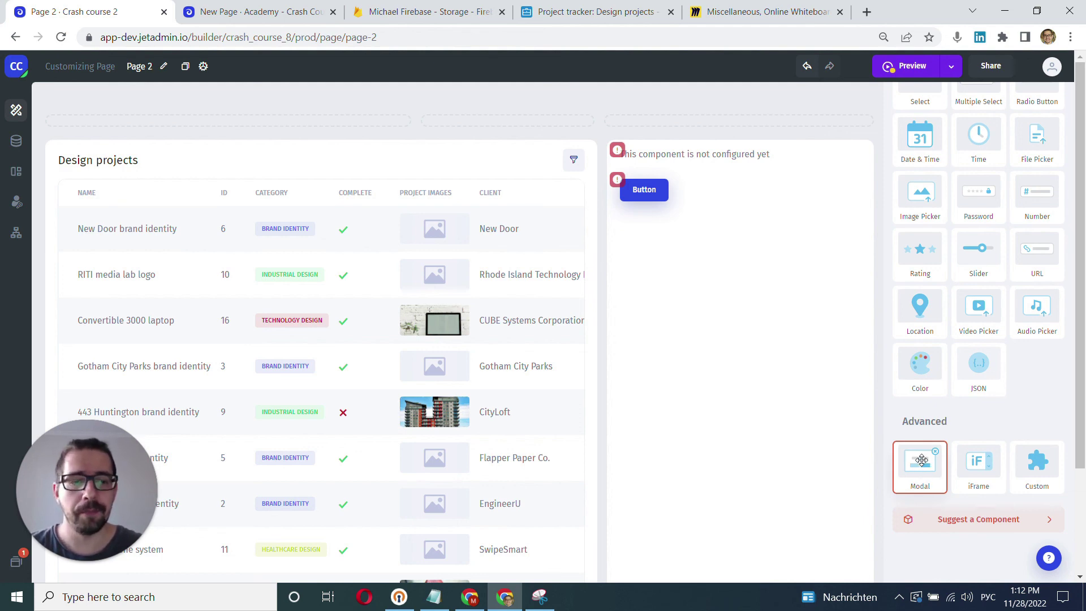
click(921, 461)
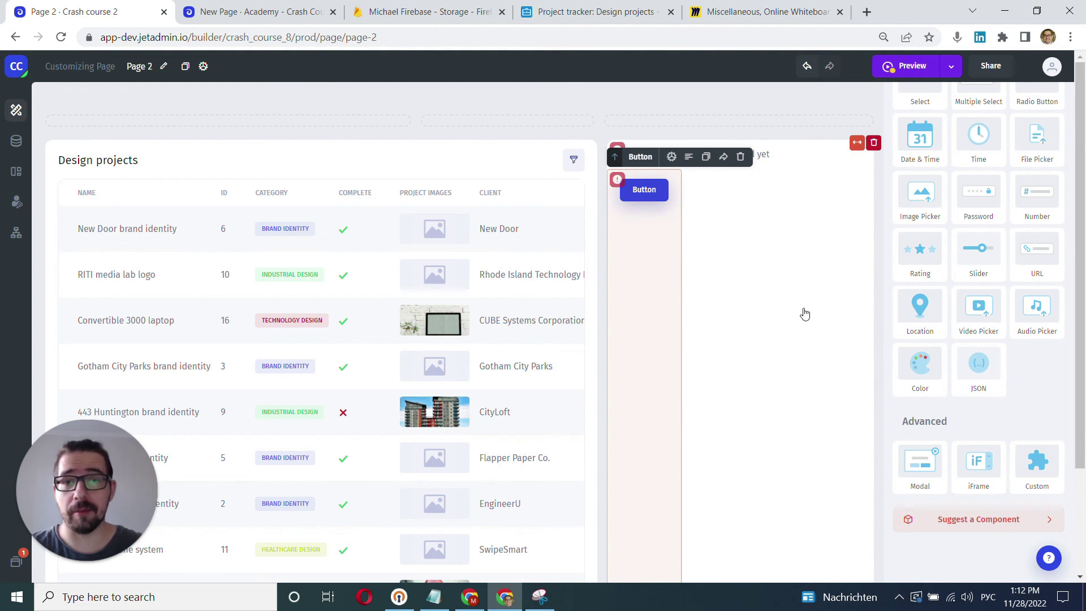